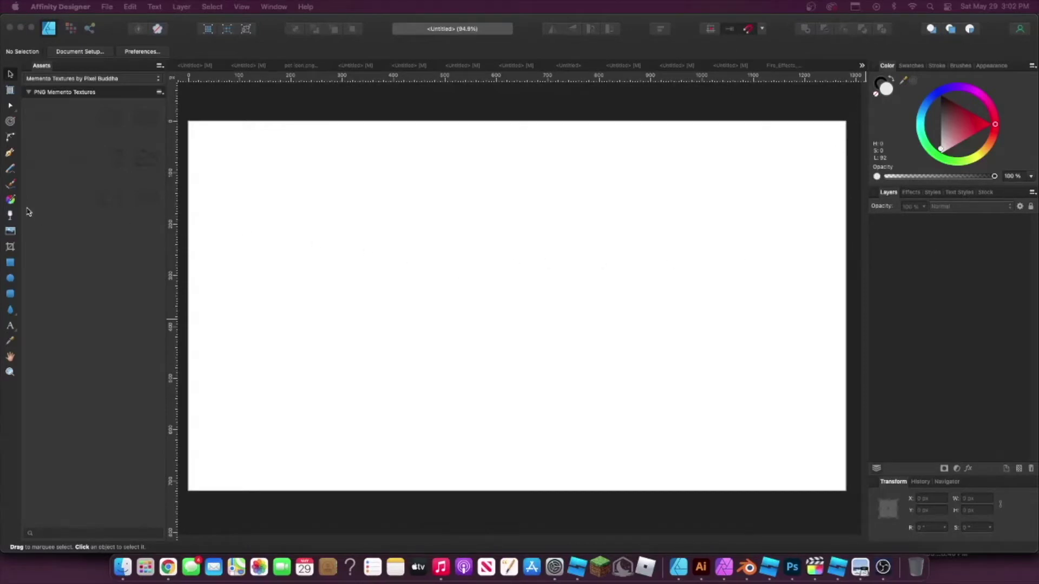
Draw a closed downward-pointing triangle with the Pen tool in the left half of the page and fill it dark red.
{"action": "left_click", "coordinate": [9, 154]}
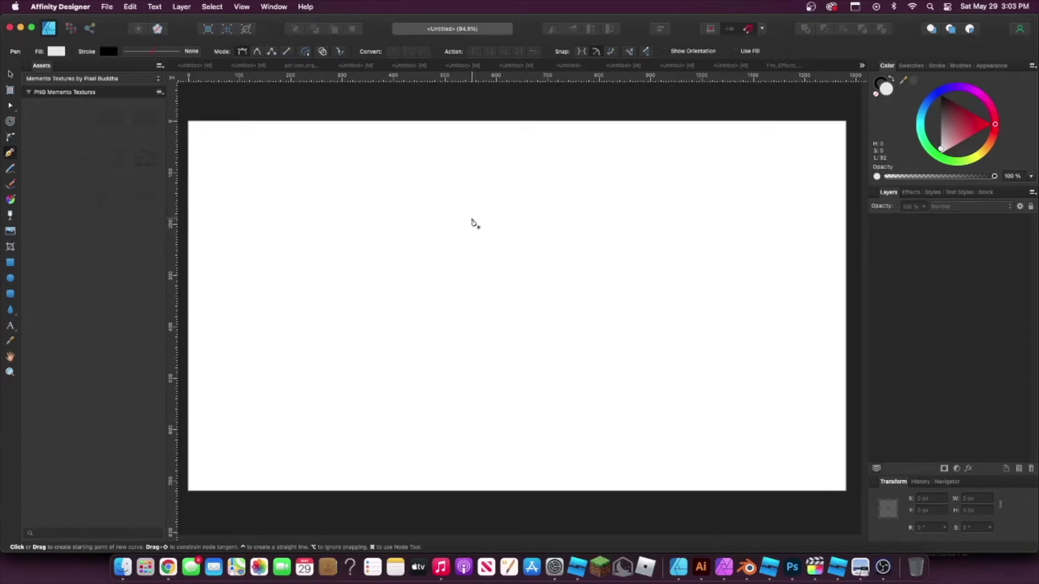
{"action": "left_click", "coordinate": [306, 213]}
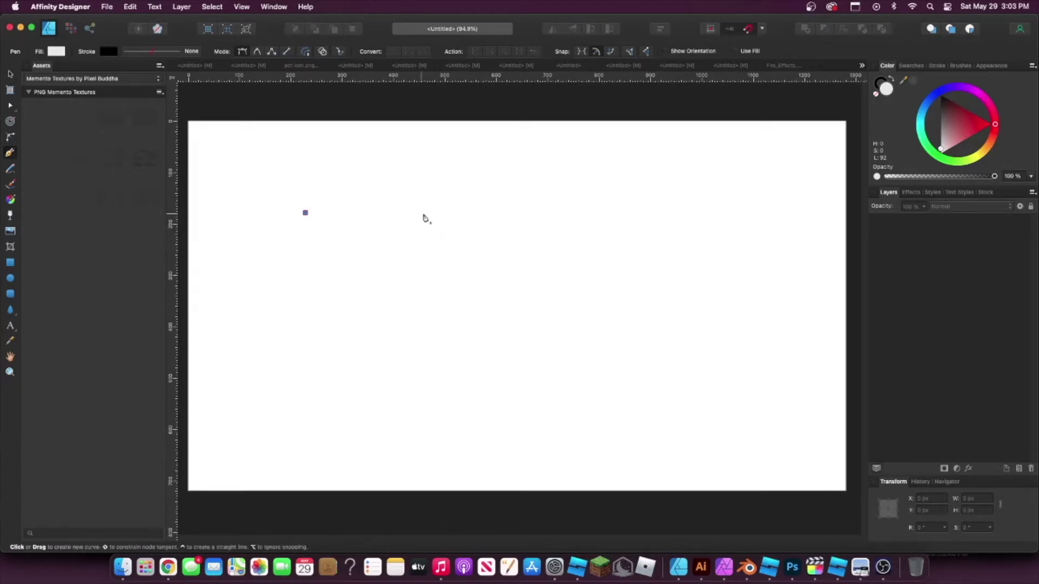
{"action": "left_click", "coordinate": [463, 213]}
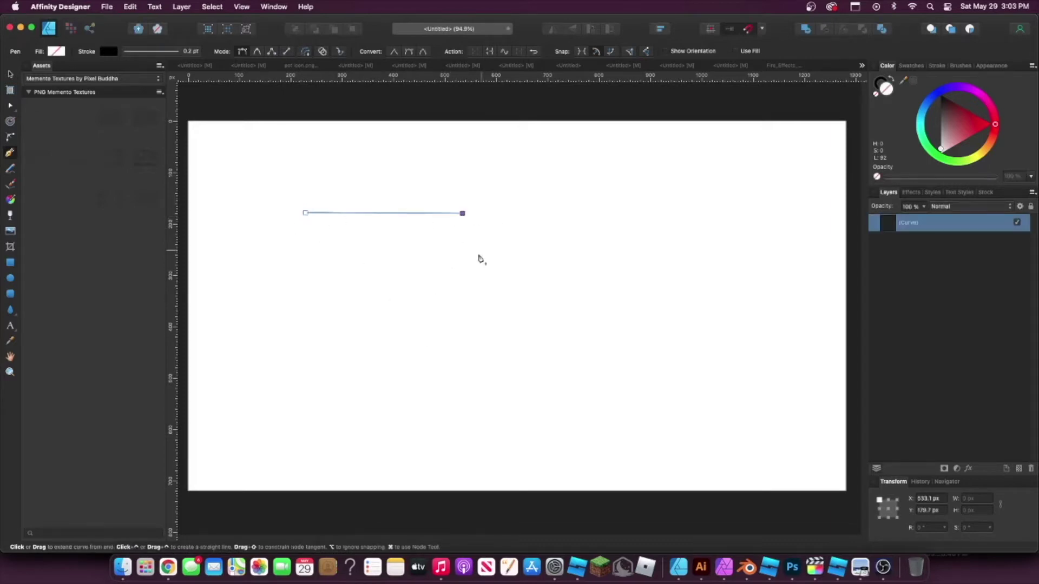
{"action": "left_click", "coordinate": [380, 336]}
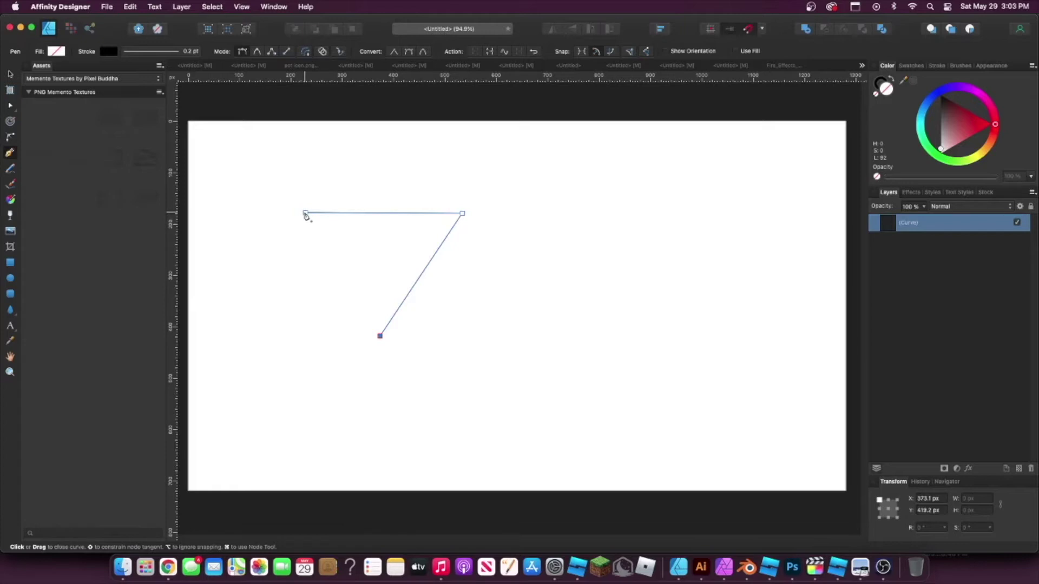
{"action": "left_click", "coordinate": [306, 213]}
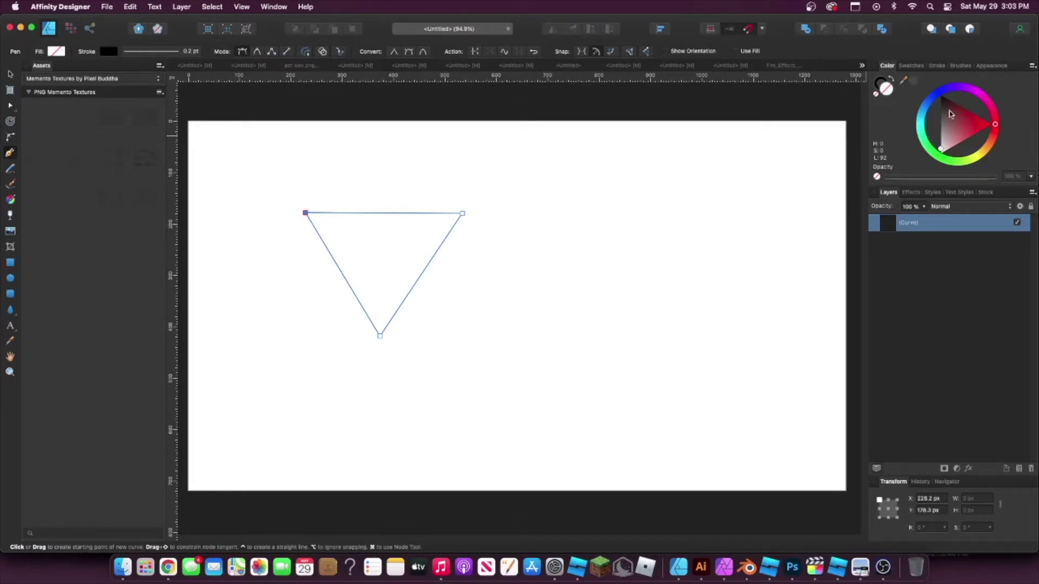
{"action": "mouse_move", "coordinate": [950, 112]}
{"action": "left_mouse_down"}
{"action": "mouse_move", "coordinate": [944, 100]}
{"action": "mouse_move", "coordinate": [992, 124]}
{"action": "mouse_move", "coordinate": [939, 153]}
{"action": "mouse_move", "coordinate": [944, 108]}
{"action": "mouse_move", "coordinate": [979, 112]}
{"action": "mouse_move", "coordinate": [958, 112]}
{"action": "left_mouse_up"}
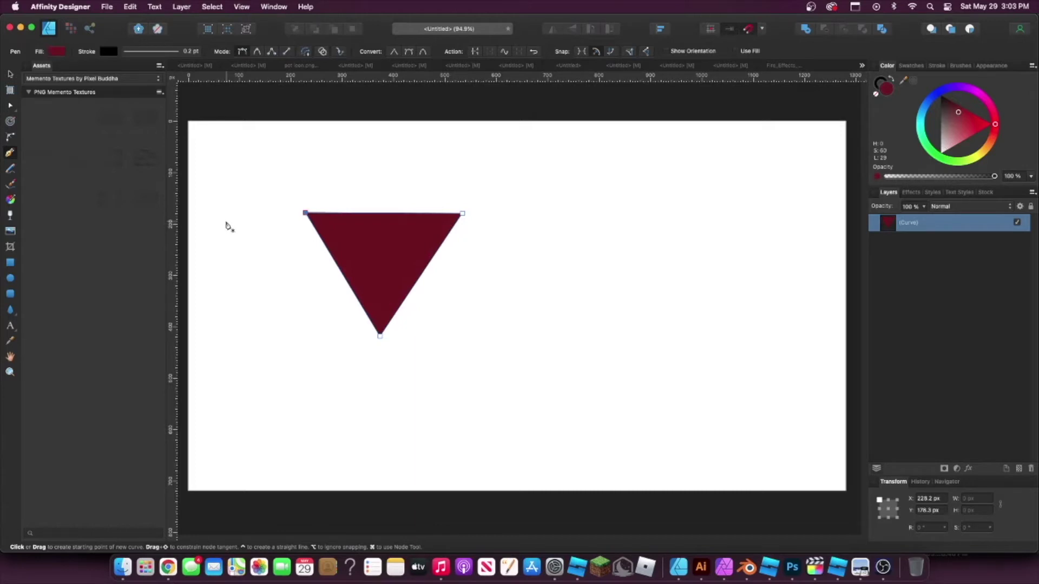
Undo the triangle's fill and its last two segments, leaving only the horizontal line, and deselect it.
{"action": "key", "text": "super+z"}
{"action": "key", "text": "super+z"}
{"action": "key", "text": "super+z"}
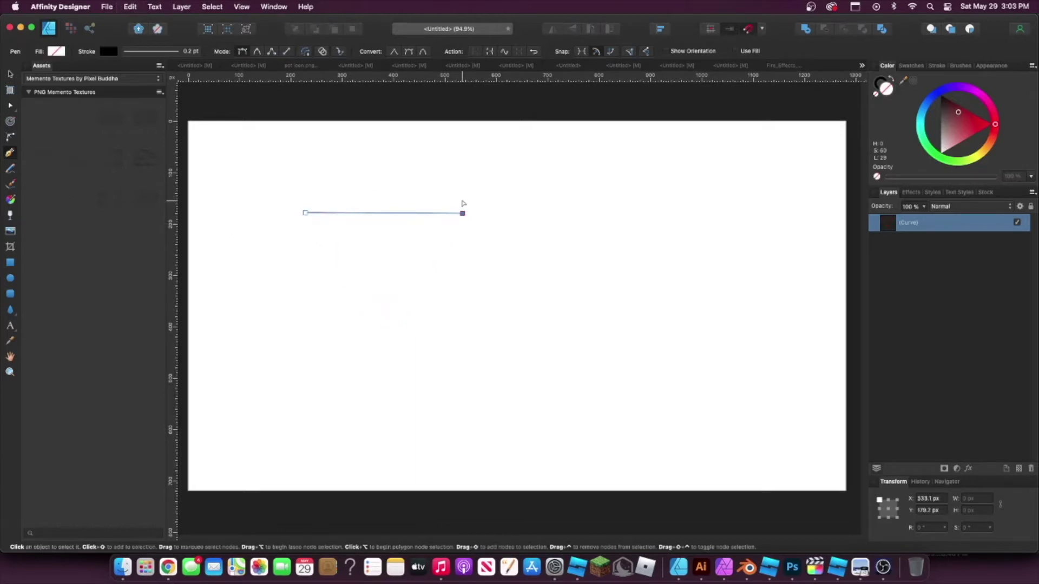
{"action": "left_click", "coordinate": [10, 75]}
{"action": "left_click", "coordinate": [551, 229]}
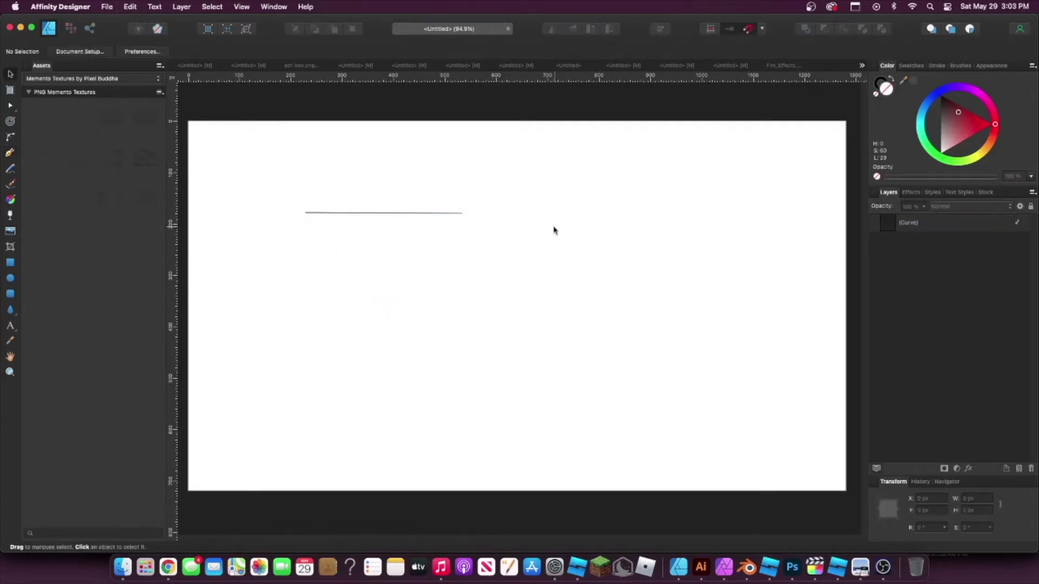
Set both the fill and the stroke colour of the horizontal line to bright red.
{"action": "left_click", "coordinate": [909, 222]}
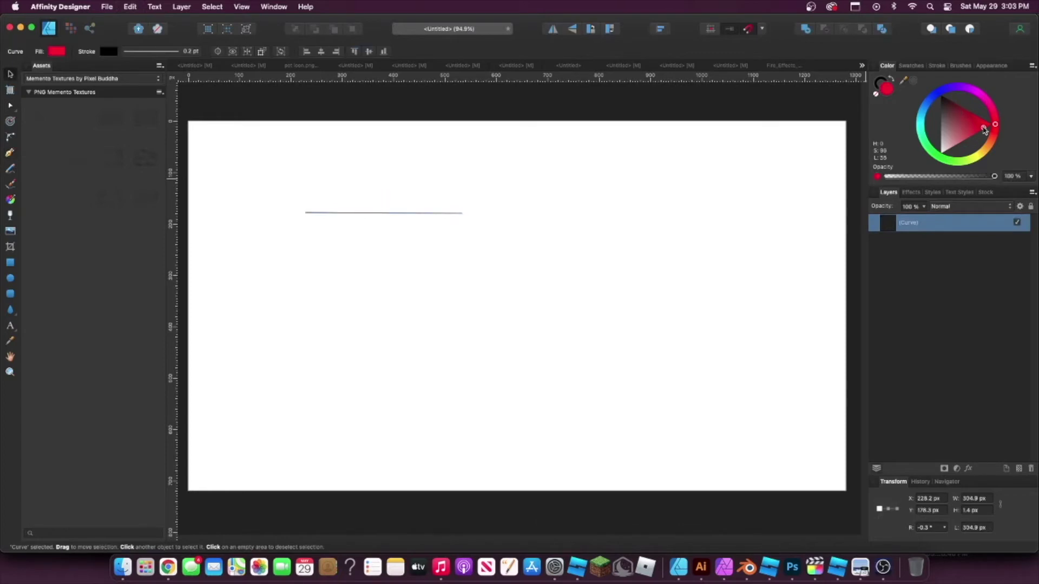
{"action": "left_click", "coordinate": [882, 83]}
{"action": "left_click_drag", "start_coordinate": [969, 117], "coordinate": [994, 124]}
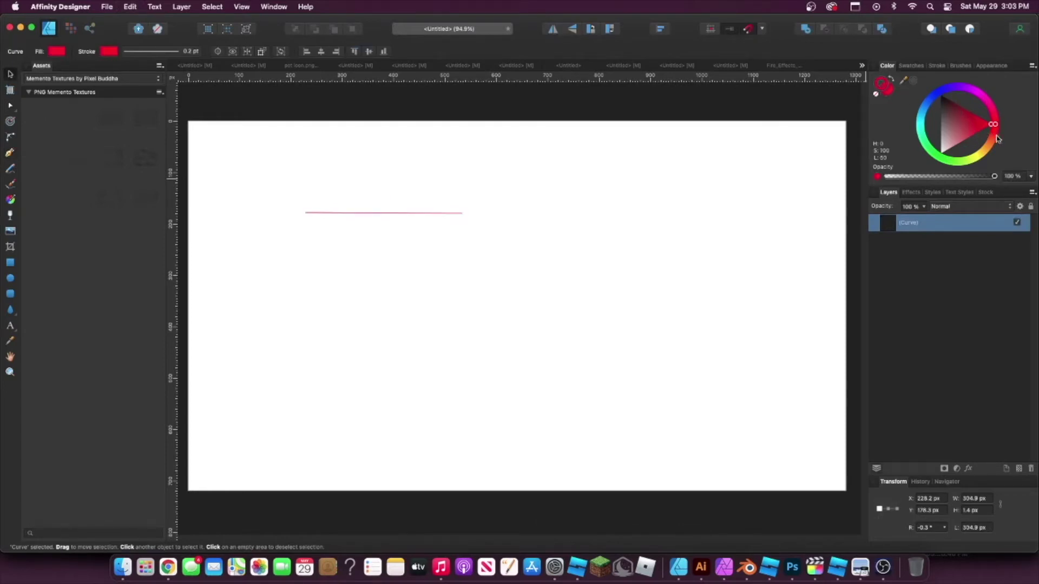
{"action": "left_click", "coordinate": [881, 82]}
{"action": "left_click", "coordinate": [895, 90]}
{"action": "left_click", "coordinate": [882, 85]}
Set the line's stroke width to 0.3 pt and delete the line from the page.
{"action": "left_click", "coordinate": [937, 66]}
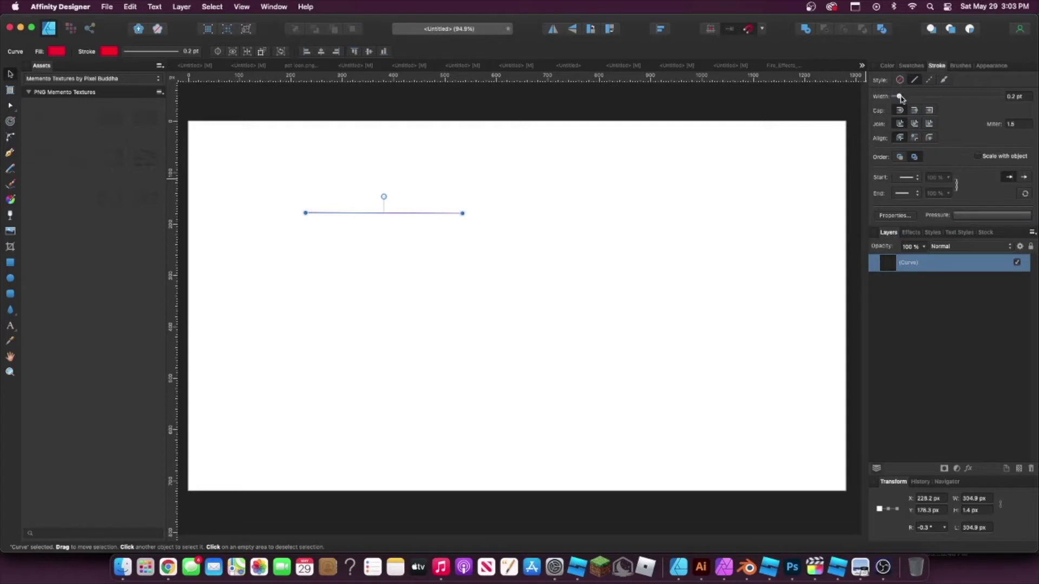
{"action": "mouse_move", "coordinate": [901, 97]}
{"action": "left_mouse_down"}
{"action": "mouse_move", "coordinate": [947, 97]}
{"action": "mouse_move", "coordinate": [905, 102]}
{"action": "left_mouse_up"}
{"action": "left_click", "coordinate": [887, 66]}
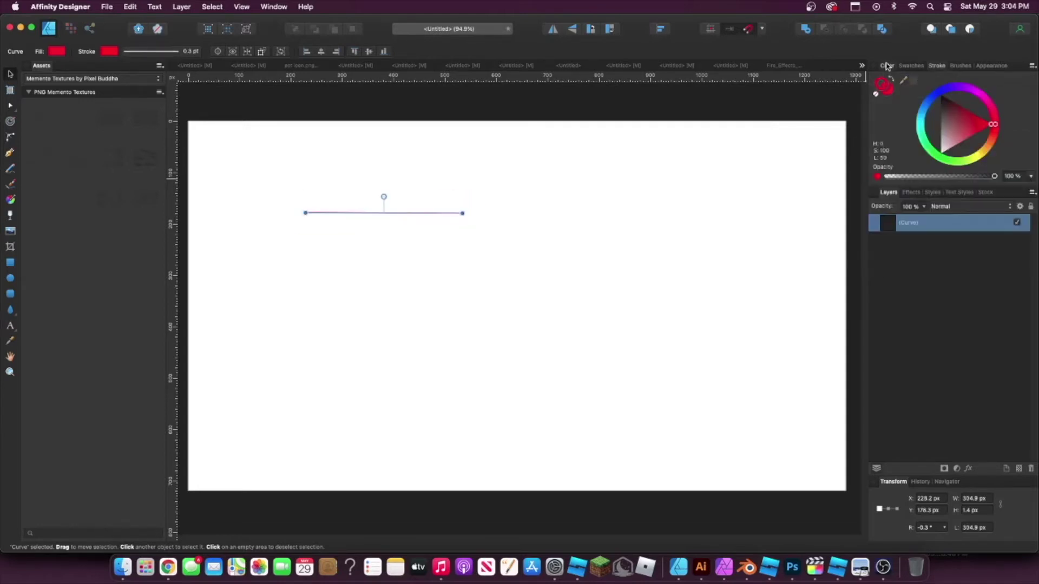
{"action": "key", "text": "Delete"}
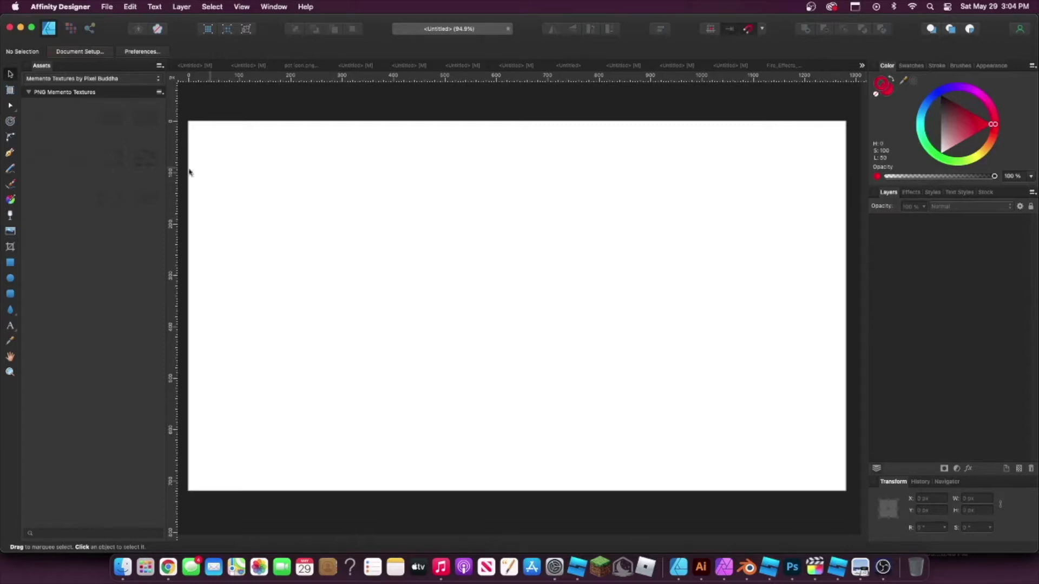
Draw a closed, tilted U-shaped magnet outline of eight straight segments with the Pen tool.
{"action": "left_click", "coordinate": [10, 152]}
{"action": "left_click", "coordinate": [312, 226]}
{"action": "left_click", "coordinate": [339, 251]}
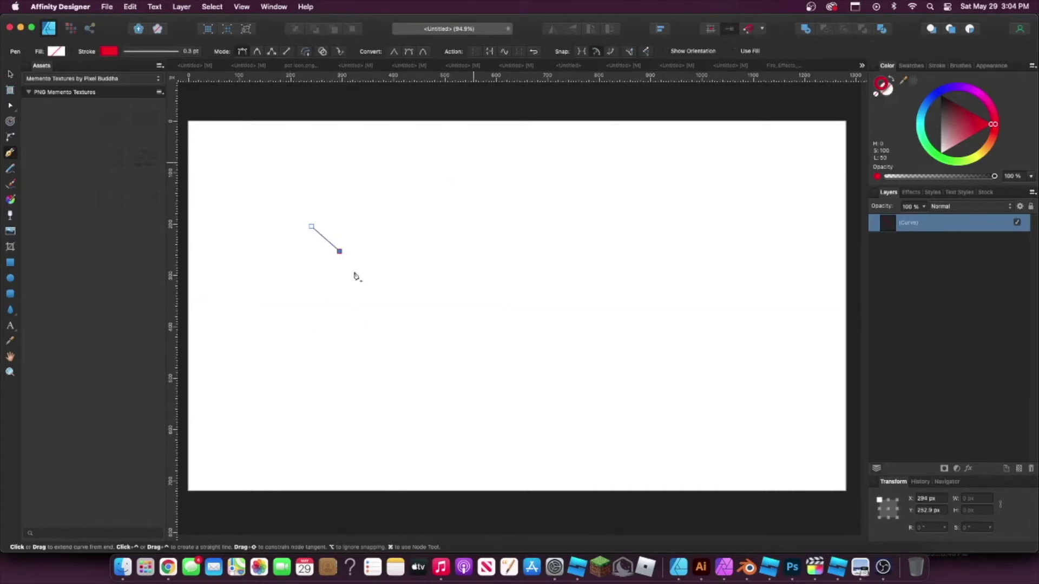
{"action": "left_click", "coordinate": [297, 305]}
{"action": "left_click", "coordinate": [354, 356]}
{"action": "left_click", "coordinate": [411, 299]}
{"action": "left_click", "coordinate": [449, 340]}
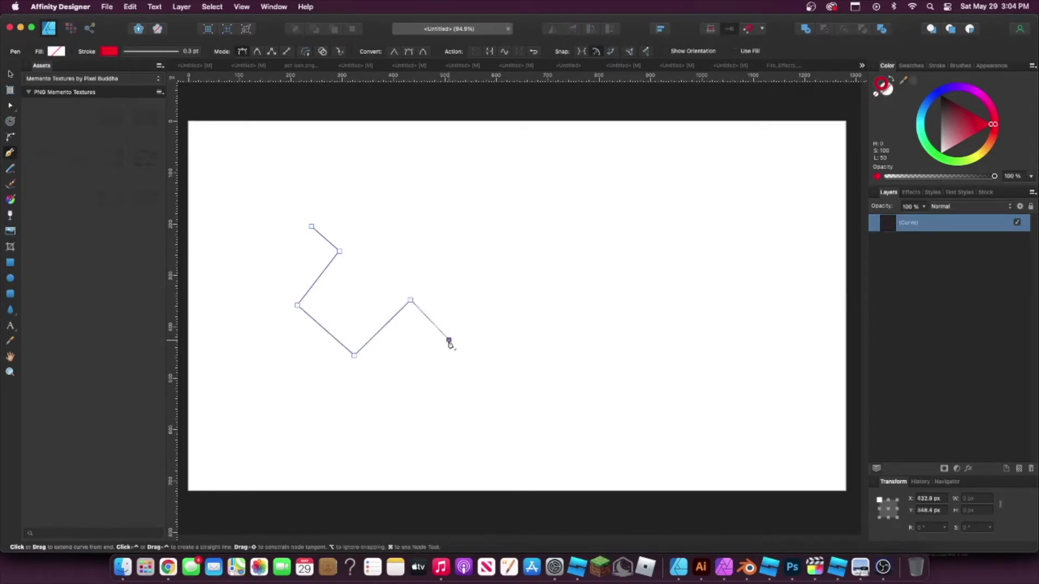
{"action": "left_click", "coordinate": [390, 397]}
{"action": "left_click", "coordinate": [263, 282]}
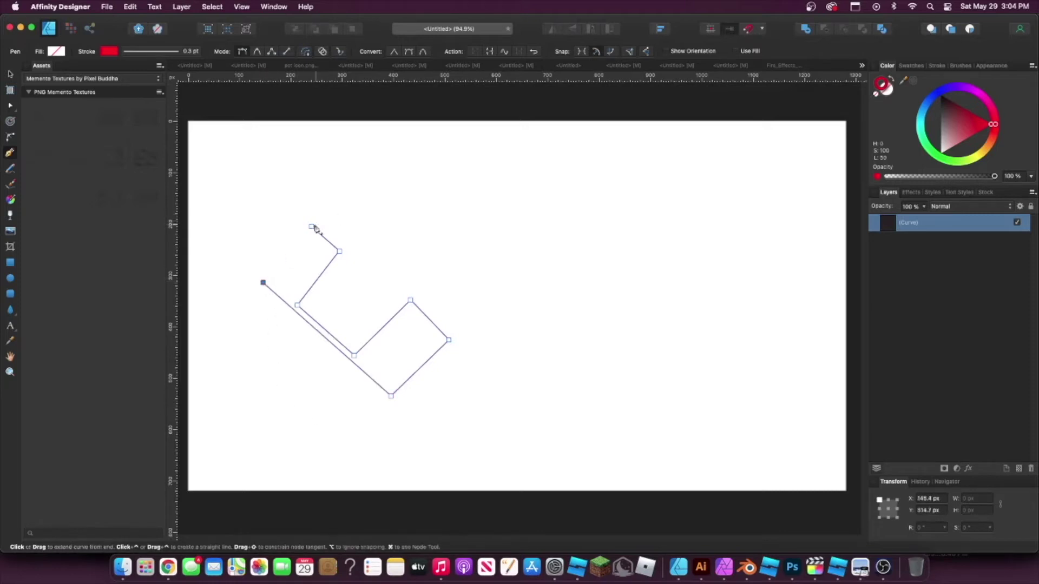
{"action": "left_click", "coordinate": [312, 226]}
Bend the outline's outer and inner base segments into curves and adjust the nodes of the lower arm with the Node tool.
{"action": "left_click", "coordinate": [12, 107]}
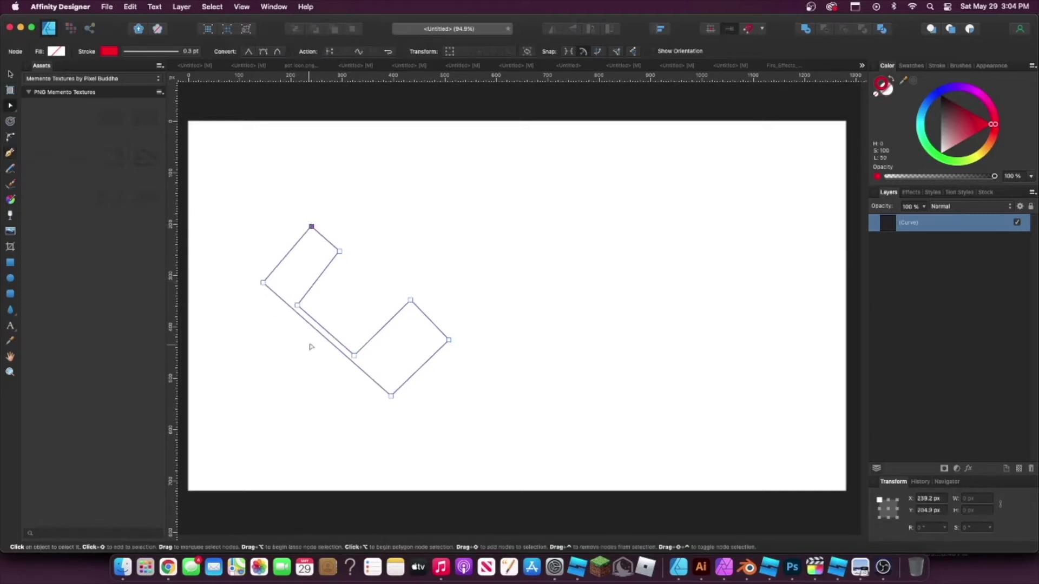
{"action": "left_click_drag", "start_coordinate": [319, 334], "coordinate": [246, 403]}
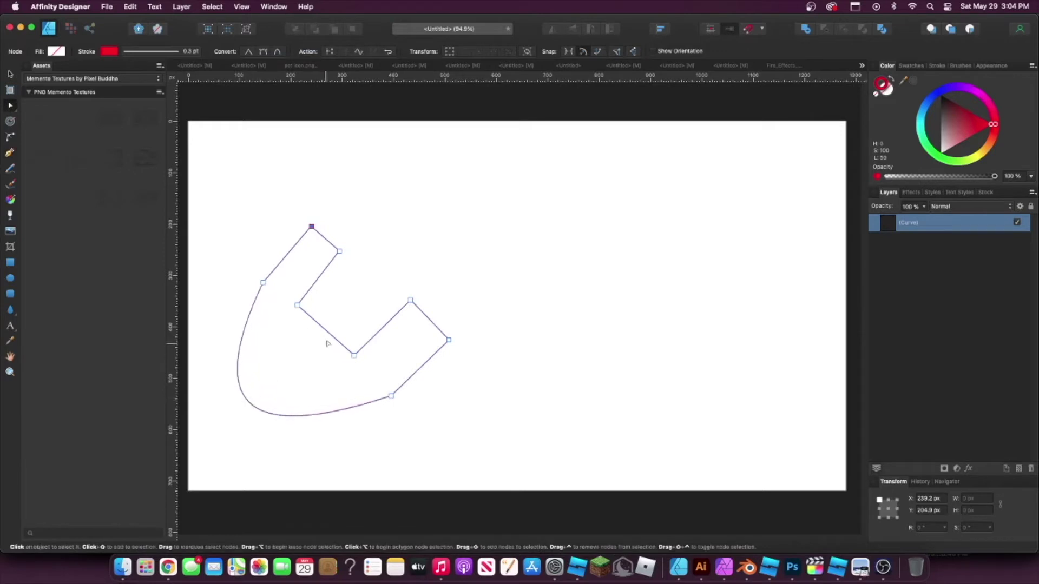
{"action": "left_click_drag", "start_coordinate": [327, 330], "coordinate": [294, 360]}
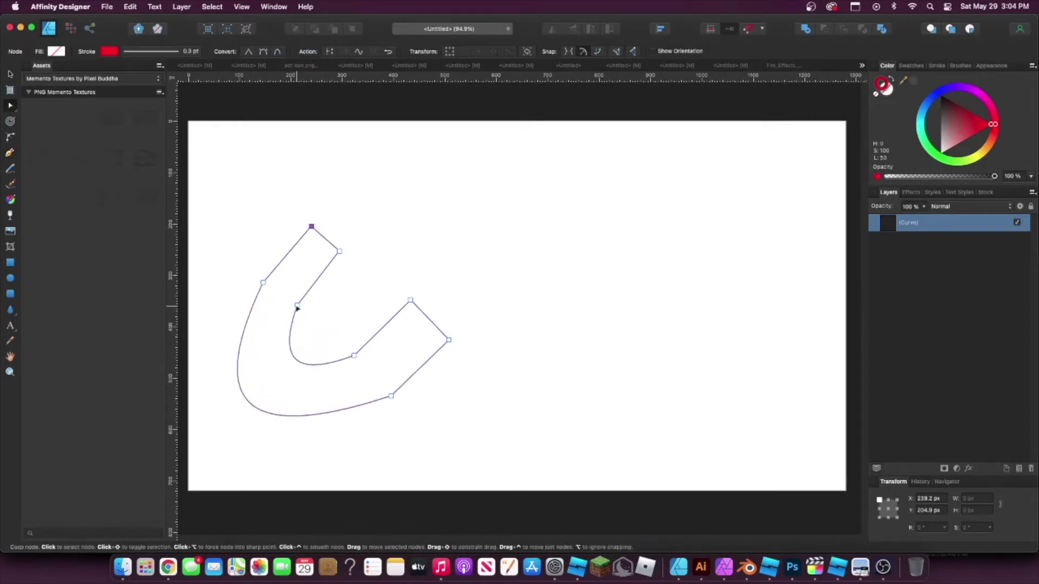
{"action": "left_click_drag", "start_coordinate": [389, 396], "coordinate": [262, 449]}
{"action": "left_click_drag", "start_coordinate": [200, 416], "coordinate": [212, 388]}
{"action": "left_click_drag", "start_coordinate": [266, 452], "coordinate": [276, 454]}
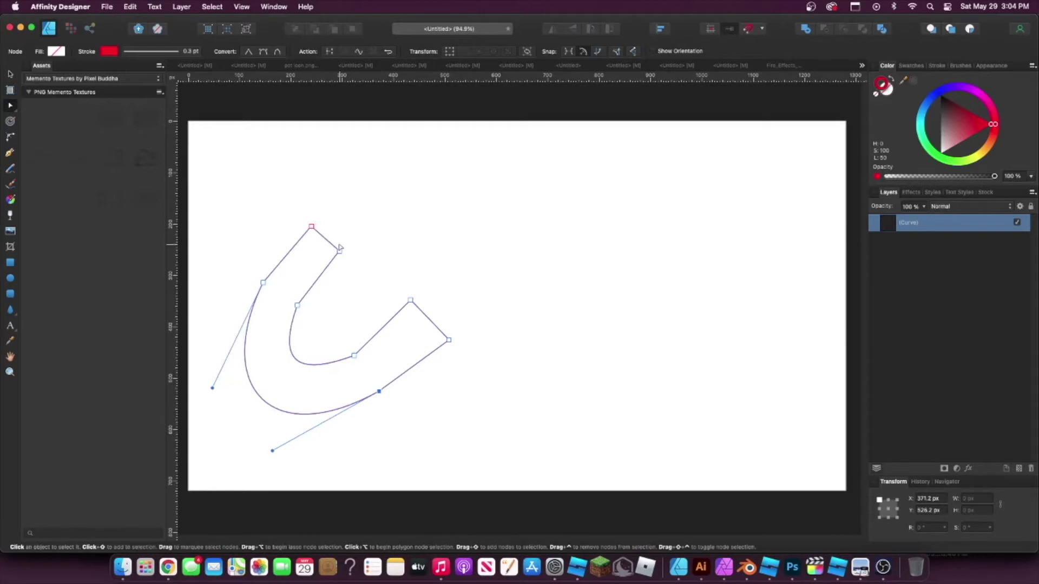
{"action": "left_click", "coordinate": [448, 340]}
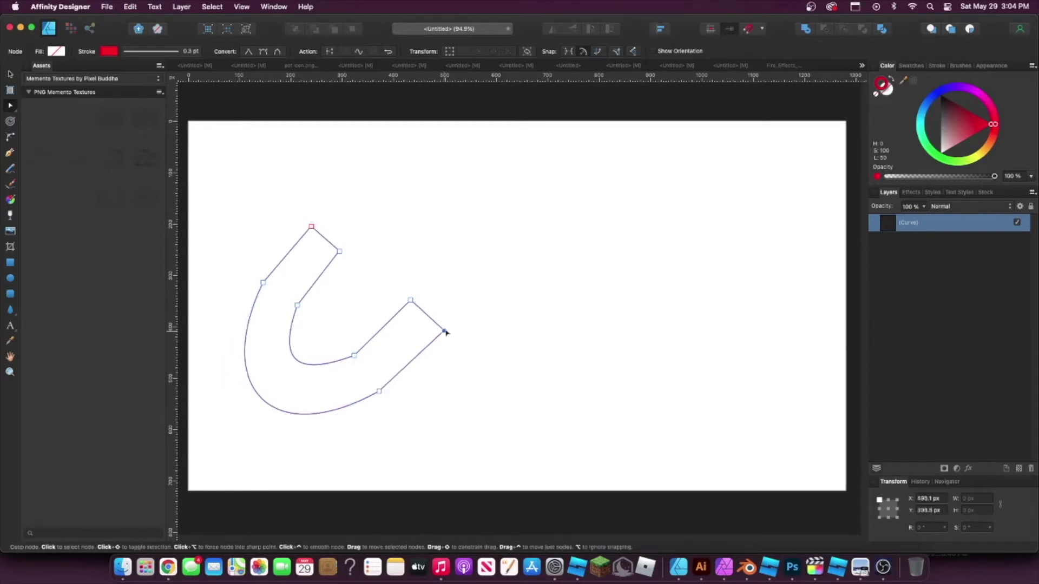
{"action": "left_click", "coordinate": [516, 323]}
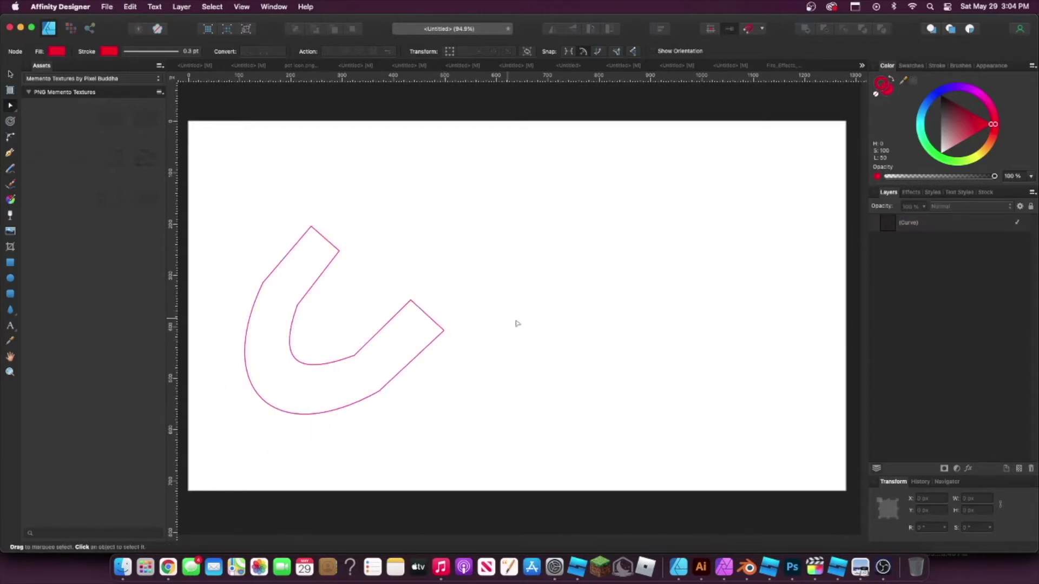
Swap the magnet outline's stroke and fill colours to fill it red, and delete the shape.
{"action": "left_click", "coordinate": [431, 317]}
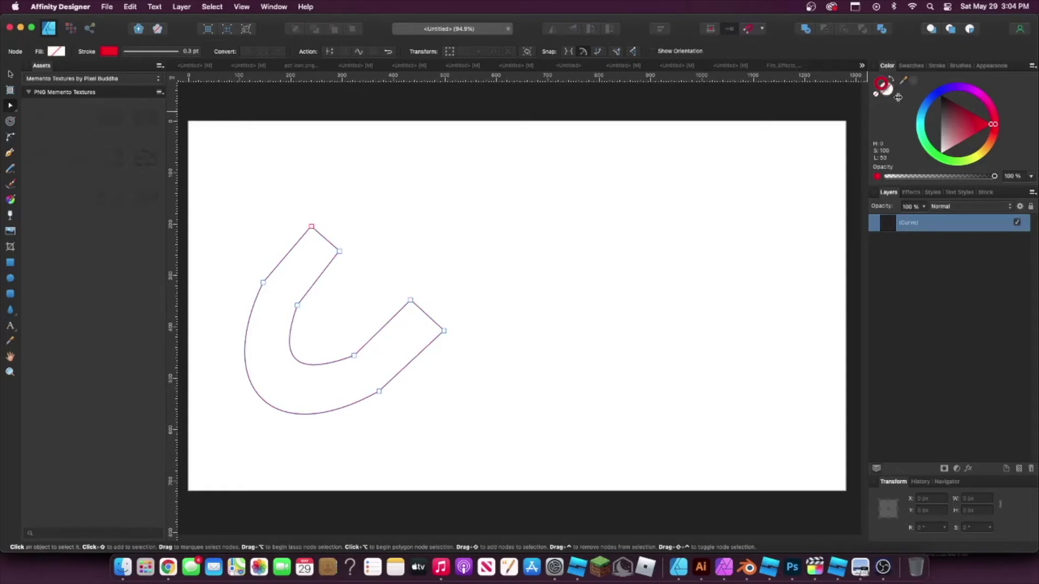
{"action": "left_click", "coordinate": [892, 81]}
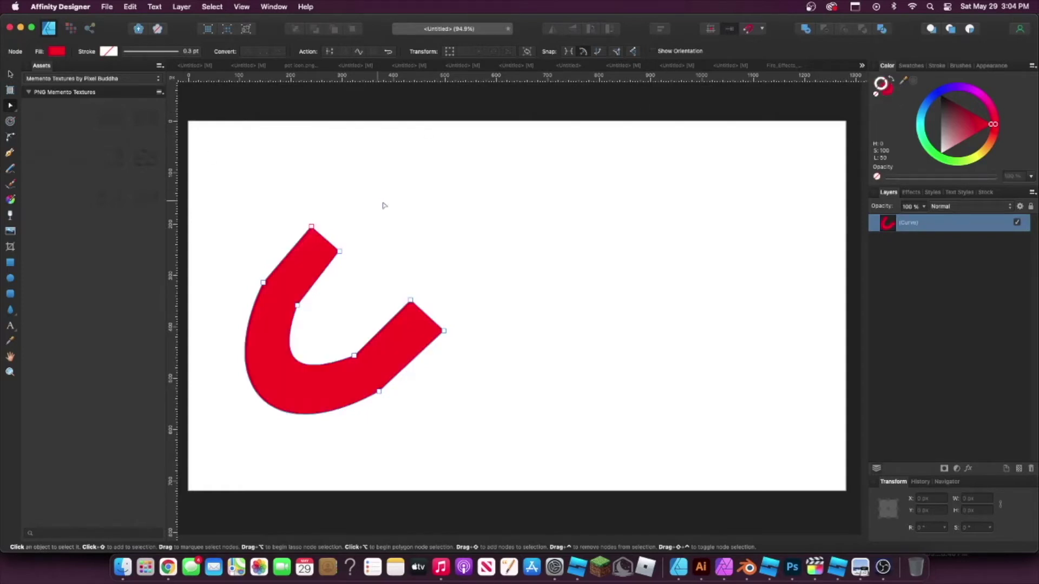
{"action": "left_click", "coordinate": [12, 74]}
{"action": "left_click", "coordinate": [455, 331]}
{"action": "left_click", "coordinate": [394, 332]}
{"action": "key", "text": "Delete"}
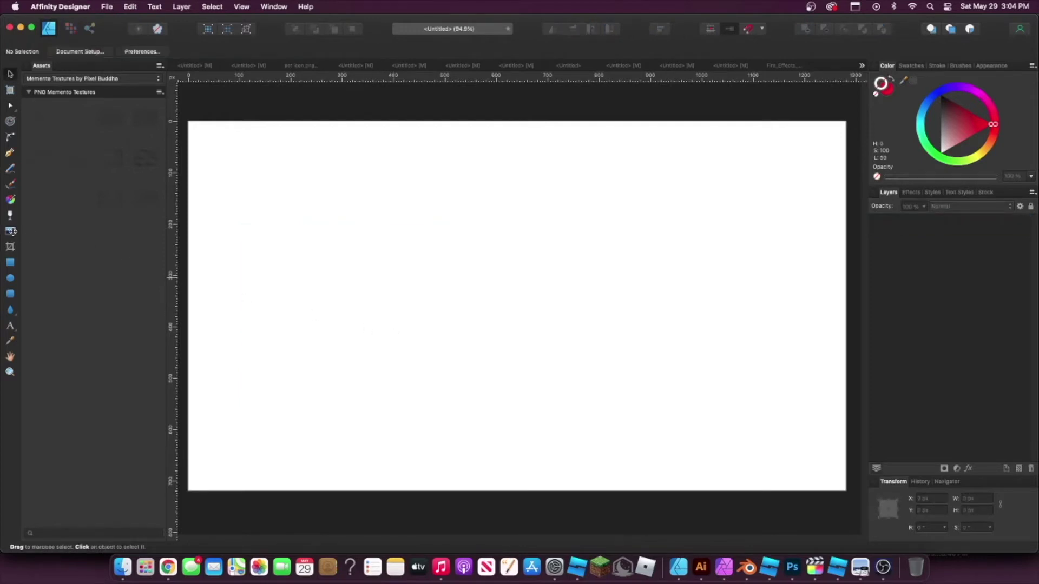
Place the image magnetism-magnet.svg from the Downloads folder into the document.
{"action": "left_click", "coordinate": [10, 230]}
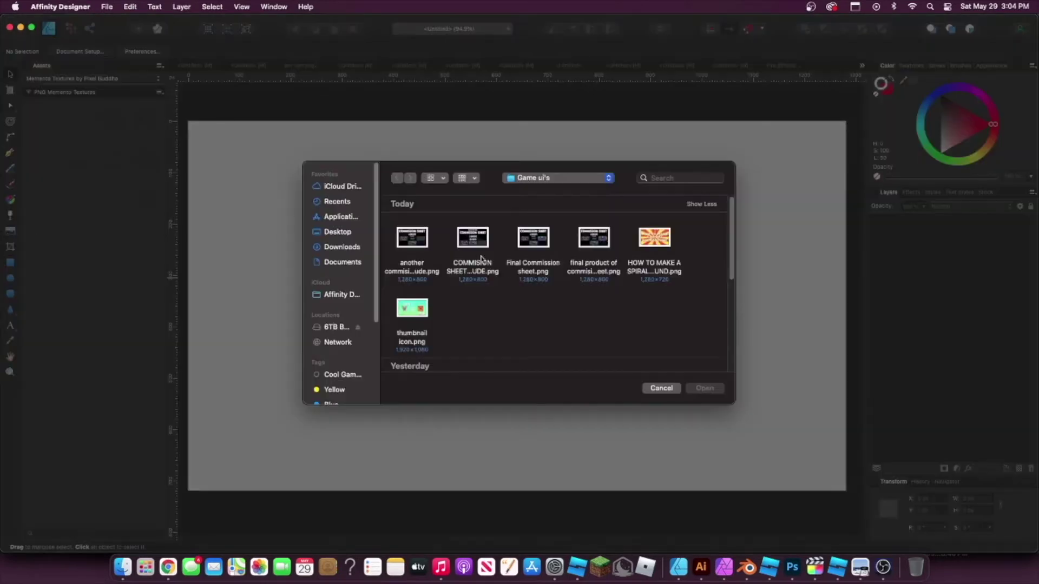
{"action": "left_click", "coordinate": [337, 231]}
{"action": "scroll", "coordinate": [587, 305], "scroll_direction": "down", "scroll_amount": 2}
{"action": "scroll", "coordinate": [587, 306], "scroll_direction": "up", "scroll_amount": 2}
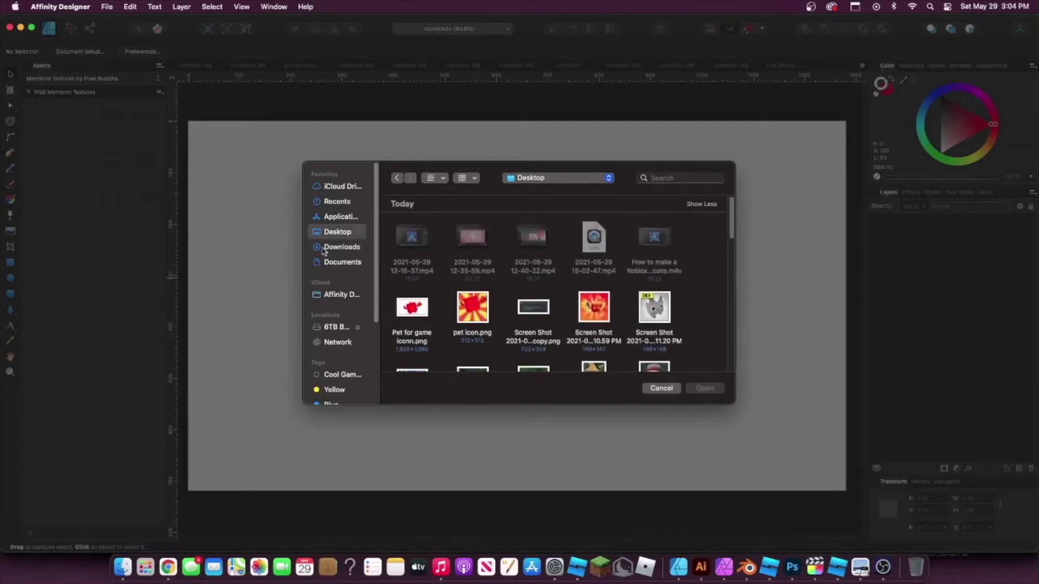
{"action": "left_click", "coordinate": [323, 248]}
{"action": "left_click", "coordinate": [472, 244]}
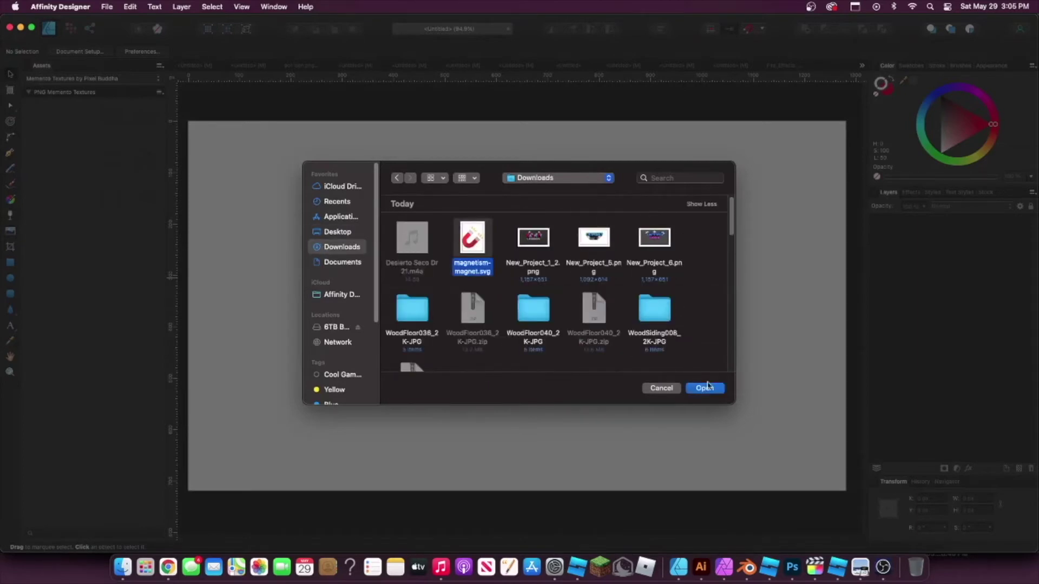
{"action": "left_click", "coordinate": [704, 388]}
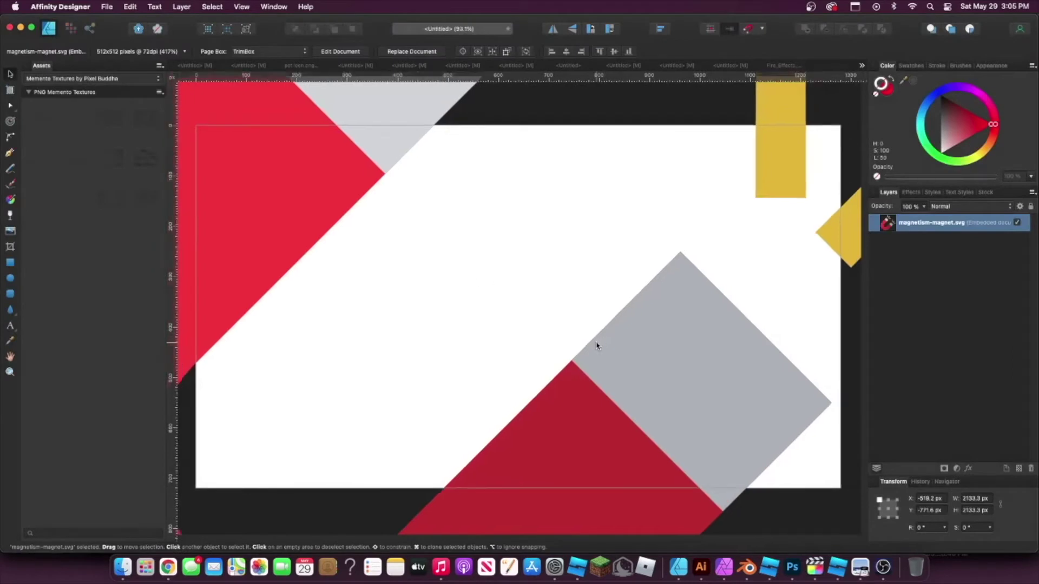
Scale the placed magnet image down to fit inside the page, position it near the centre and deselect it.
{"action": "scroll", "coordinate": [596, 345], "scroll_direction": "down", "scroll_amount": 5}
{"action": "left_click_drag", "start_coordinate": [363, 120], "coordinate": [637, 398]}
{"action": "left_click_drag", "start_coordinate": [700, 412], "coordinate": [550, 301]}
{"action": "scroll", "coordinate": [564, 300], "scroll_direction": "up", "scroll_amount": 3}
{"action": "left_click", "coordinate": [524, 232]}
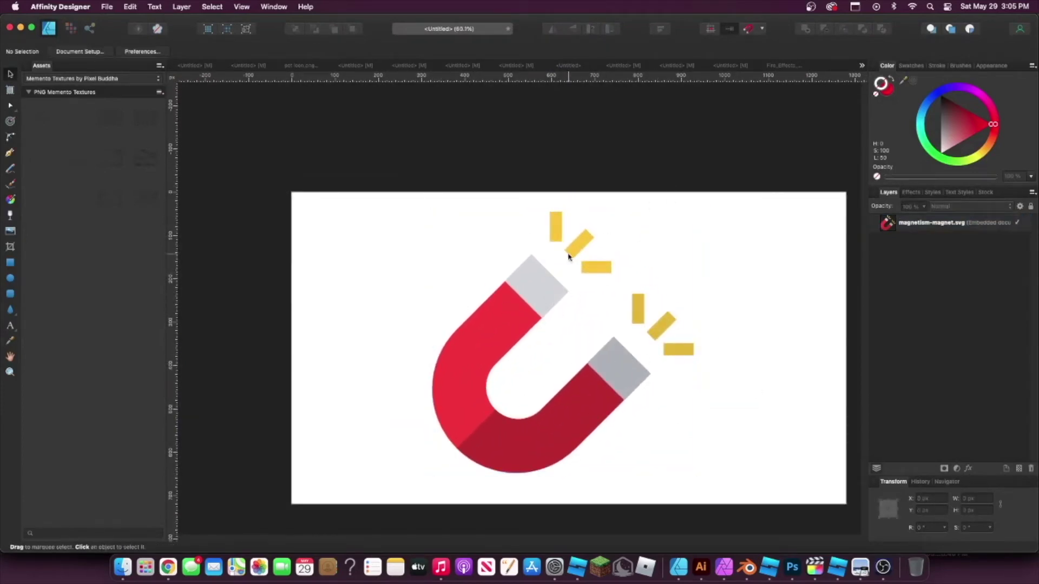
{"action": "scroll", "coordinate": [546, 361], "scroll_direction": "up", "scroll_amount": 2}
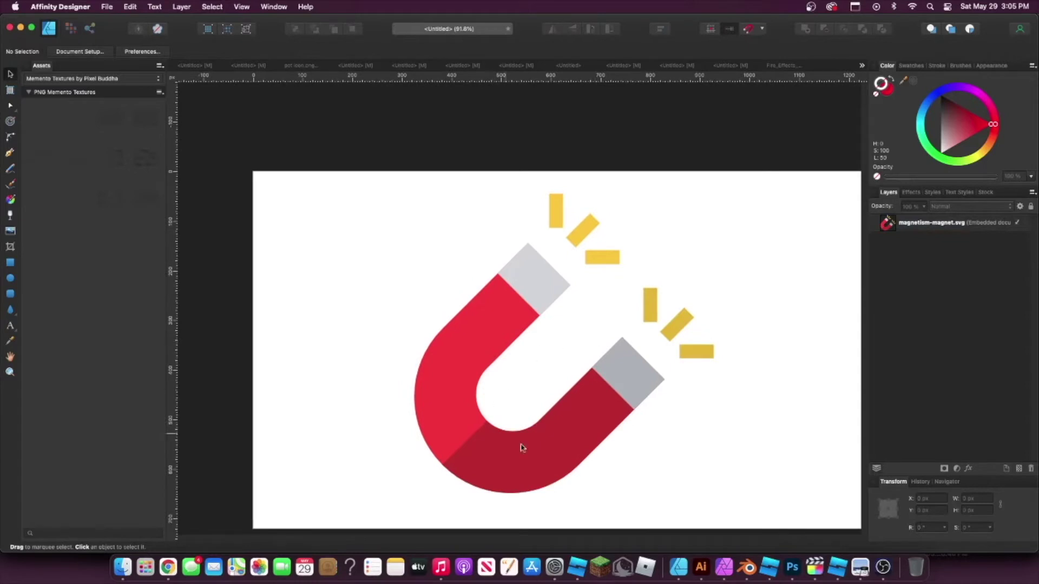
Trace the placed magnet with the Pen tool, placing straight segments around the upper tip, along the inner edges and across the lower tip.
{"action": "left_click", "coordinate": [10, 154]}
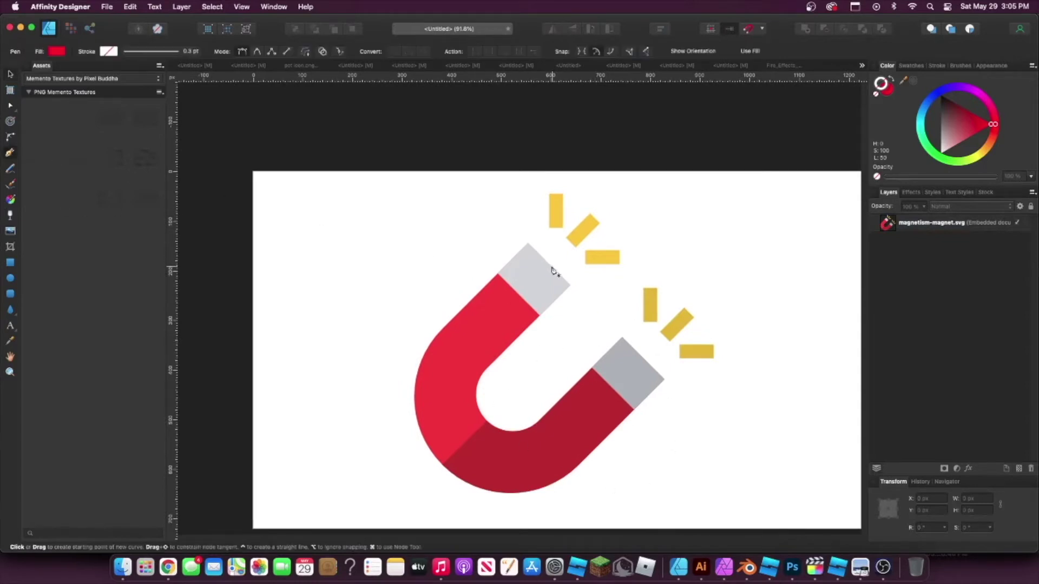
{"action": "scroll", "coordinate": [537, 259], "scroll_direction": "up", "scroll_amount": 5}
{"action": "scroll", "coordinate": [519, 234], "scroll_direction": "up", "scroll_amount": 1}
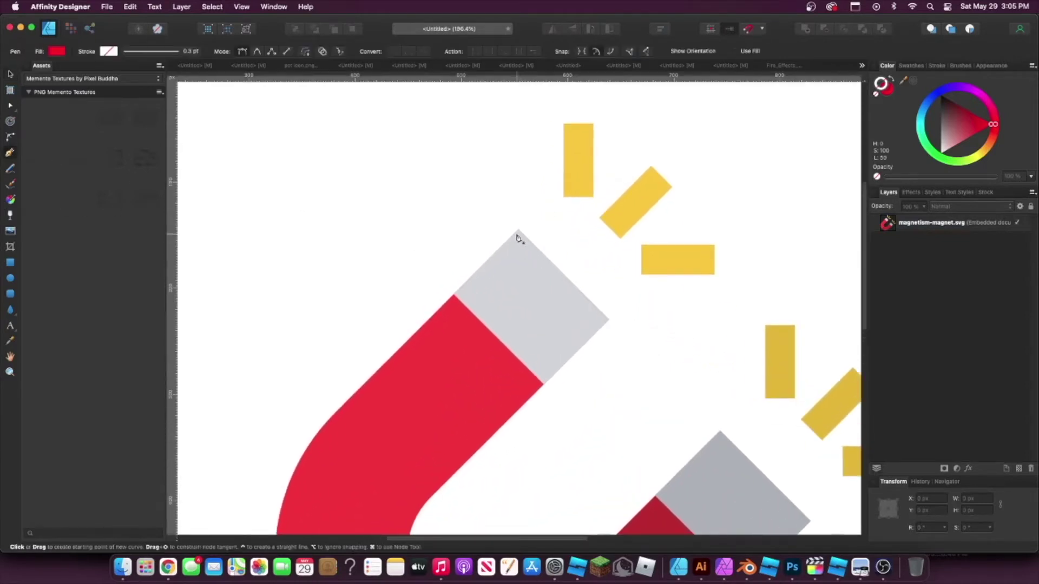
{"action": "left_click", "coordinate": [519, 230]}
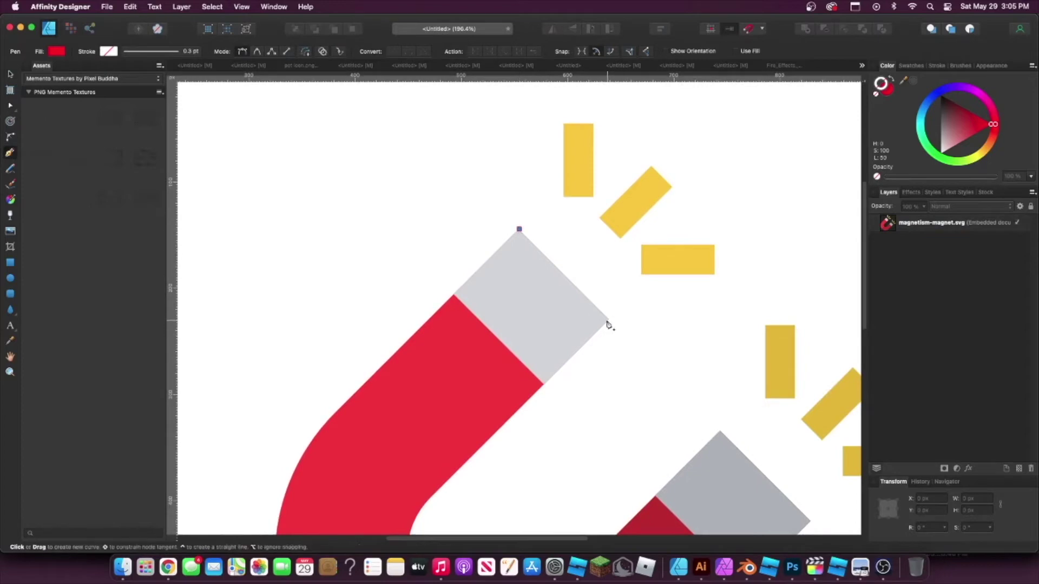
{"action": "left_click", "coordinate": [609, 319]}
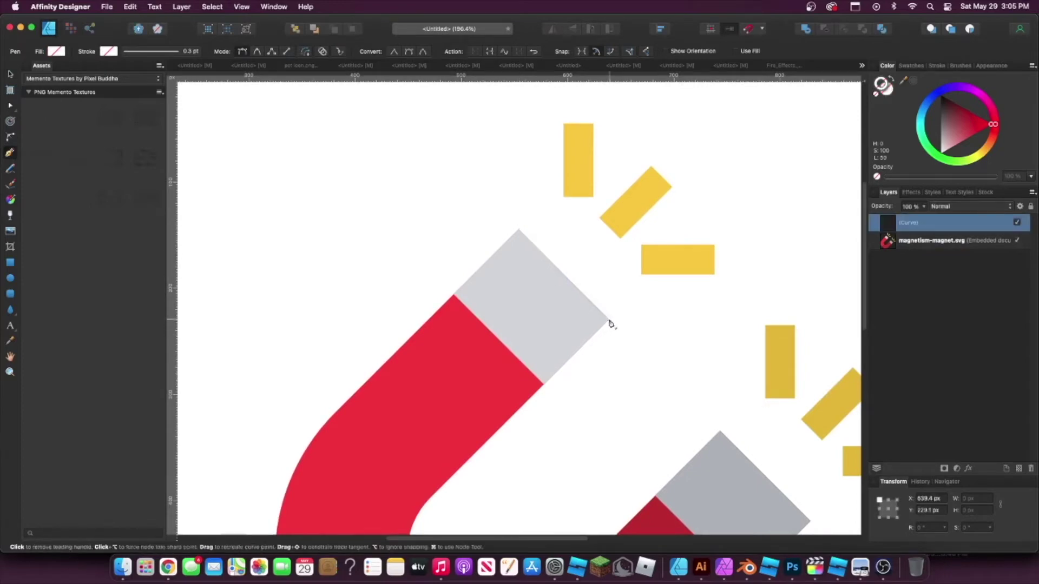
{"action": "scroll", "coordinate": [610, 320], "scroll_direction": "down", "scroll_amount": 5}
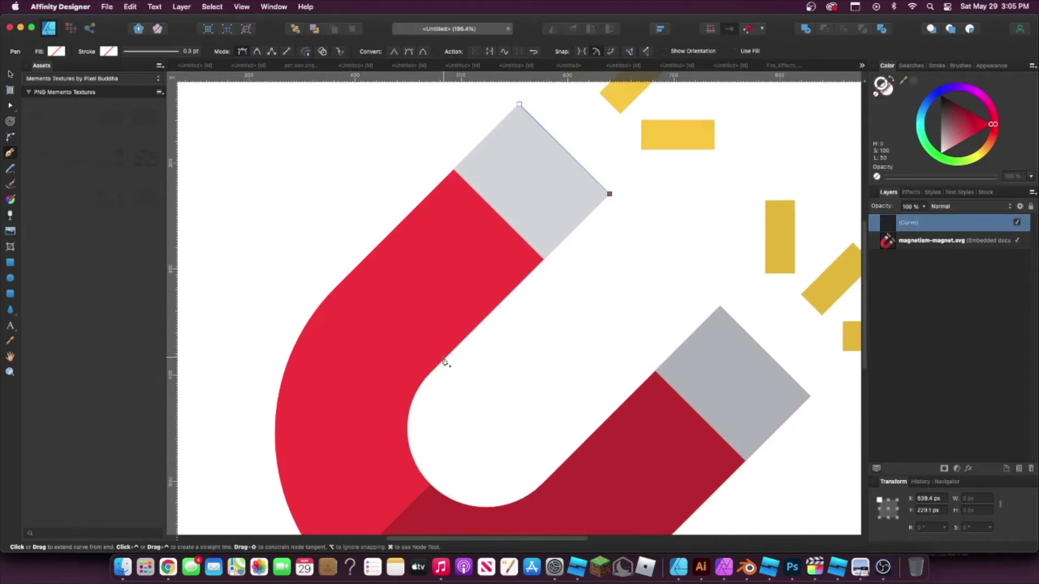
{"action": "left_click", "coordinate": [441, 364]}
{"action": "left_click", "coordinate": [537, 486]}
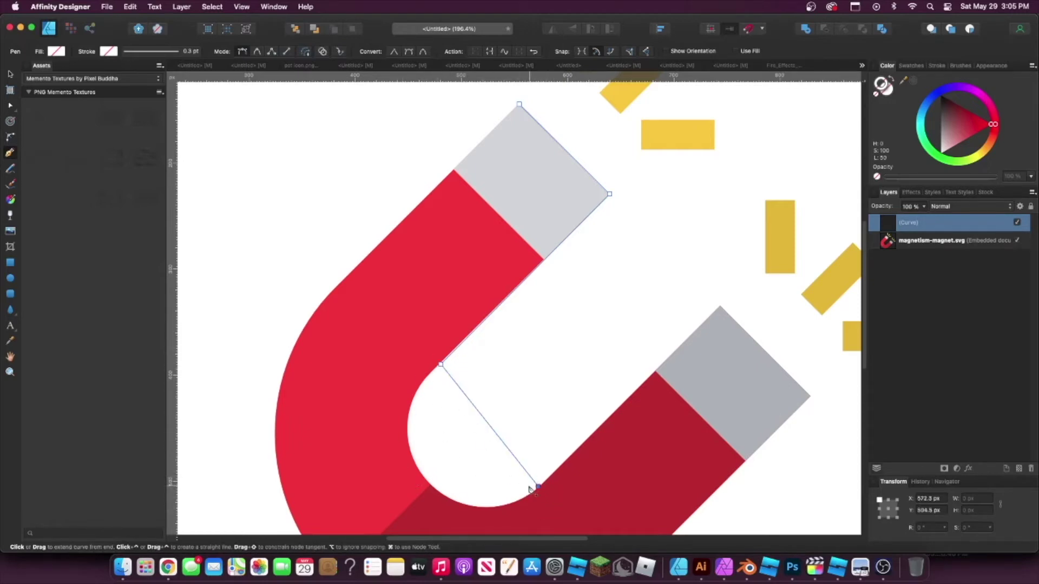
{"action": "left_click", "coordinate": [720, 307]}
{"action": "left_click", "coordinate": [812, 399]}
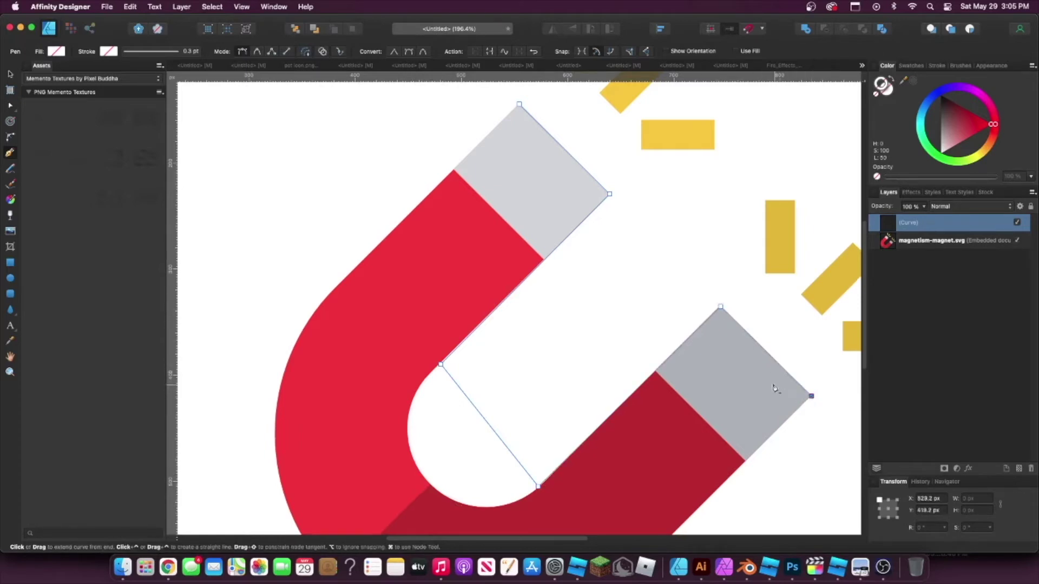
Continue the path along the magnet's outer edge with straight segments and close it at the starting corner of the upper tip.
{"action": "scroll", "coordinate": [723, 383], "scroll_direction": "down", "scroll_amount": 5}
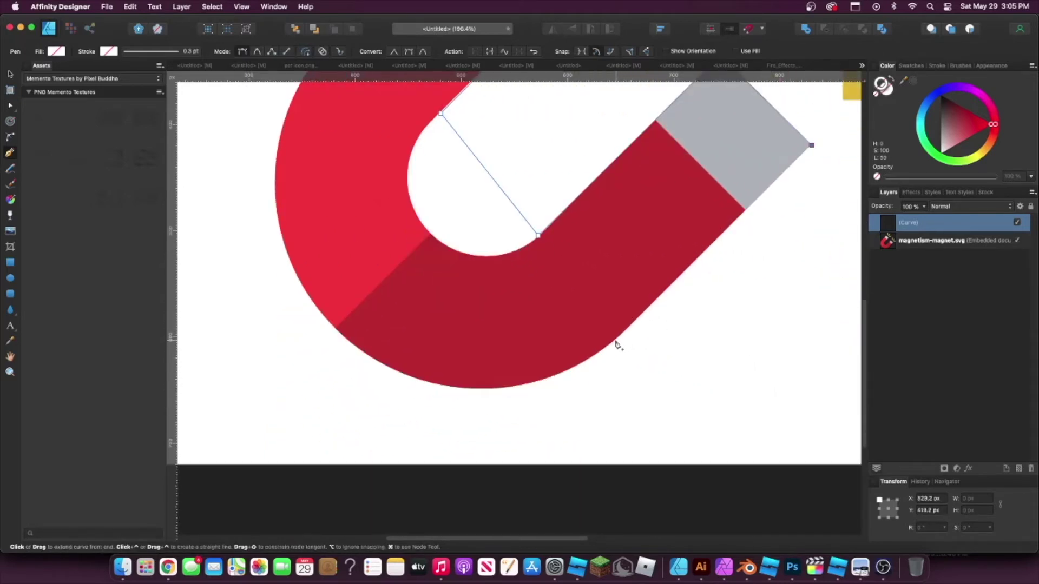
{"action": "left_click", "coordinate": [615, 341]}
{"action": "scroll", "coordinate": [573, 325], "scroll_direction": "up", "scroll_amount": 3}
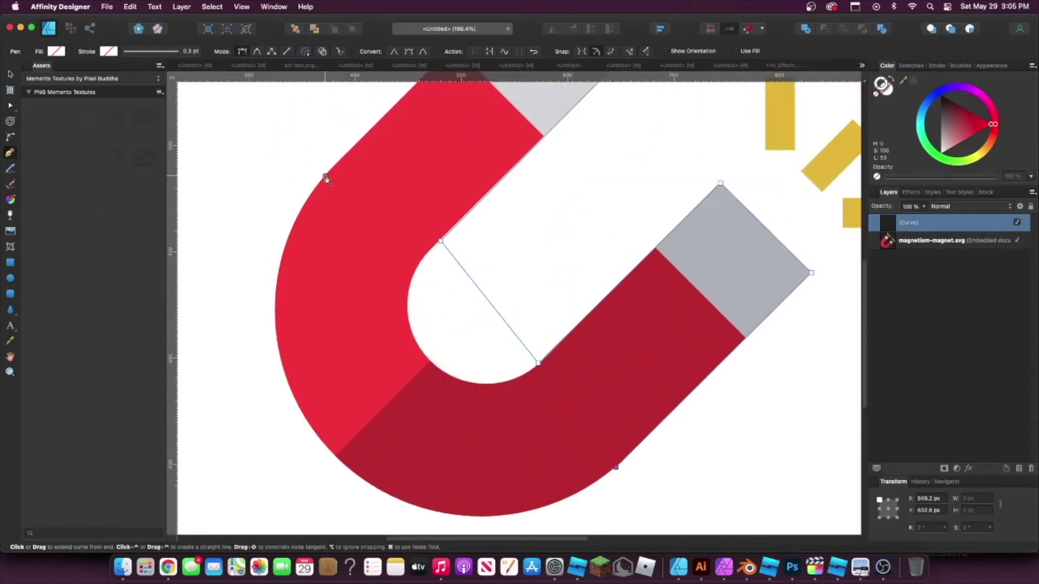
{"action": "left_click", "coordinate": [326, 181]}
{"action": "scroll", "coordinate": [447, 193], "scroll_direction": "up", "scroll_amount": 3}
{"action": "left_click", "coordinate": [519, 118]}
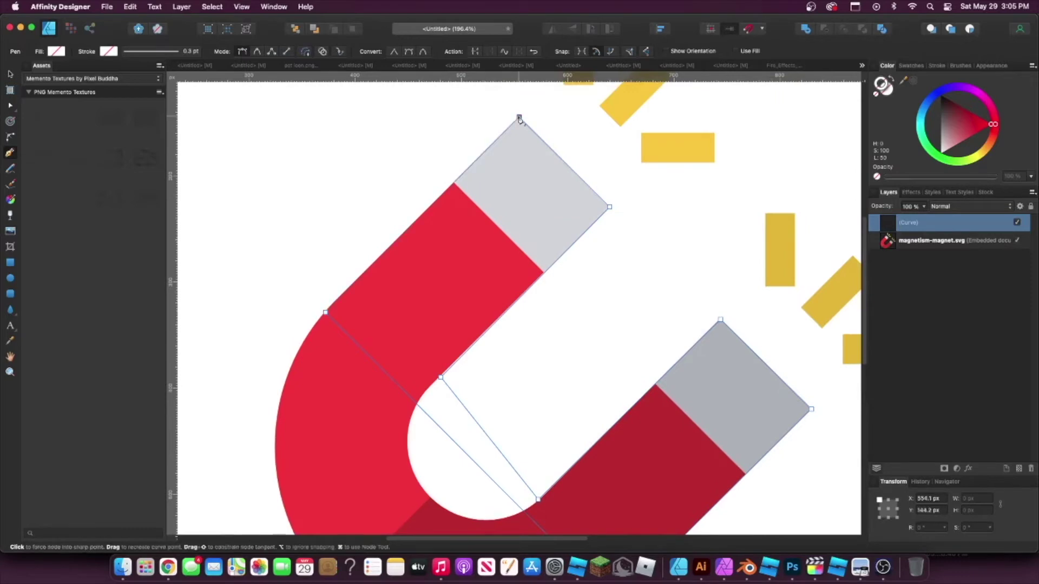
{"action": "scroll", "coordinate": [501, 301], "scroll_direction": "down", "scroll_amount": 2}
{"action": "scroll", "coordinate": [601, 373], "scroll_direction": "down", "scroll_amount": 3}
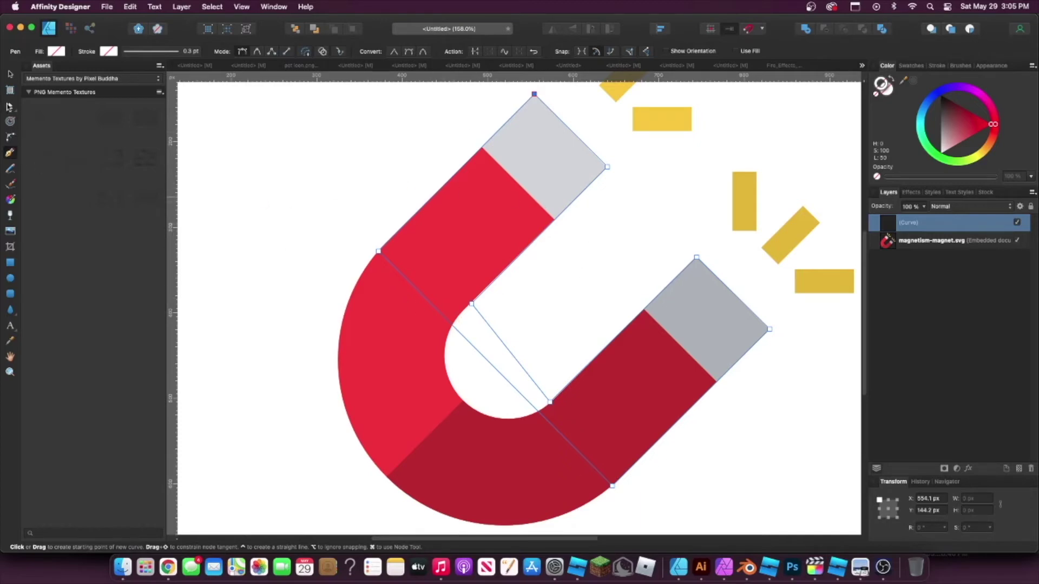
Bend the outline's outer base segment with the Node tool and adjust its handles to follow the placed magnet's outer curve.
{"action": "left_click", "coordinate": [10, 107]}
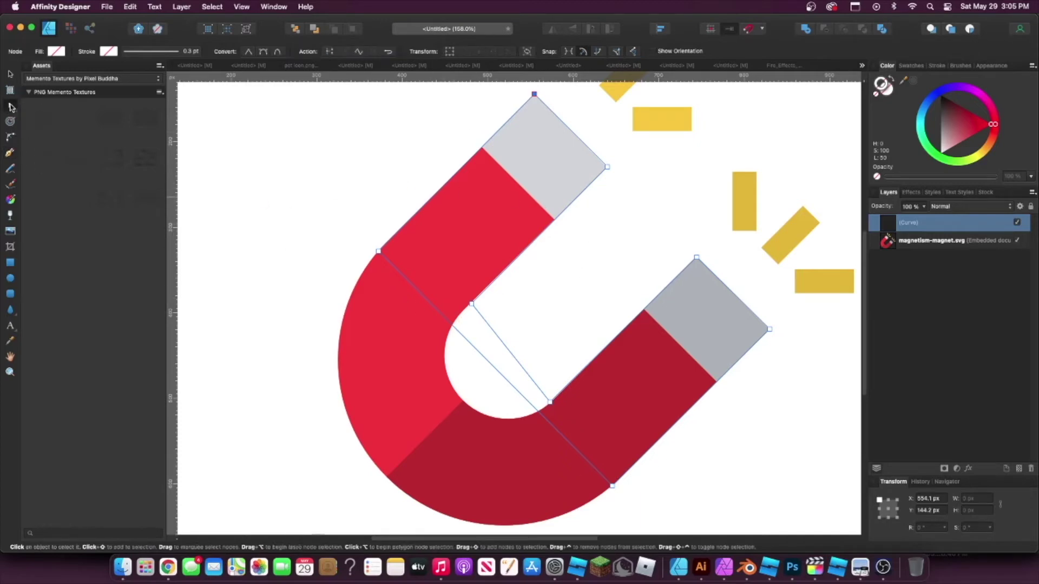
{"action": "left_click_drag", "start_coordinate": [487, 357], "coordinate": [374, 465]}
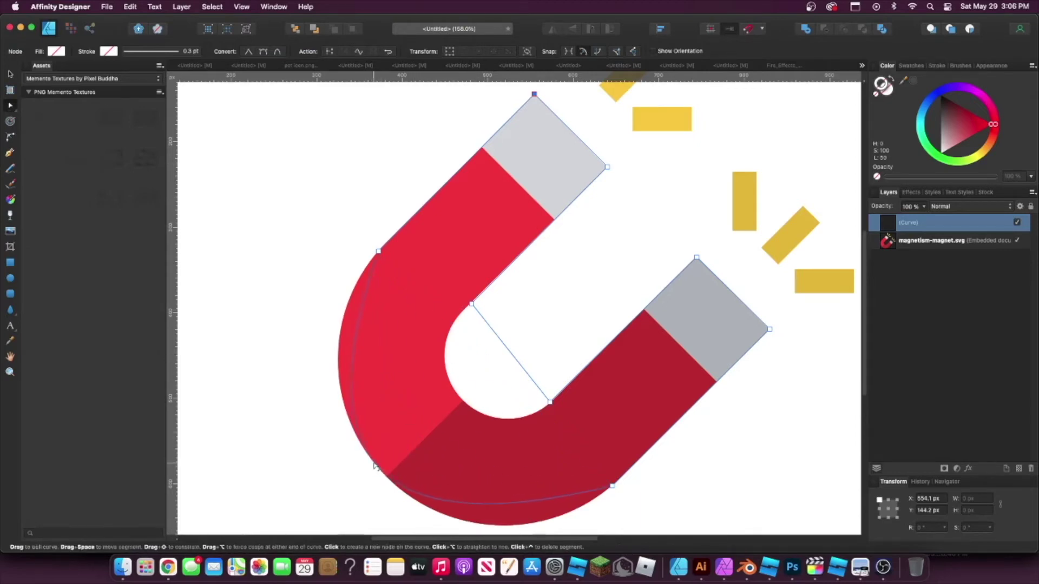
{"action": "left_click", "coordinate": [378, 252]}
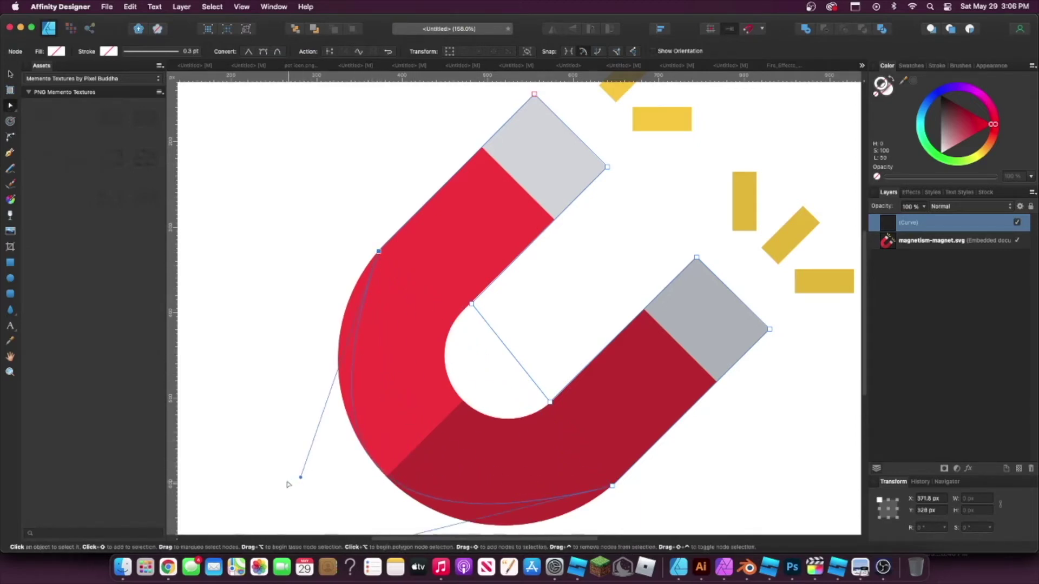
{"action": "left_click_drag", "start_coordinate": [302, 480], "coordinate": [269, 385]}
{"action": "scroll", "coordinate": [451, 370], "scroll_direction": "down", "scroll_amount": 3}
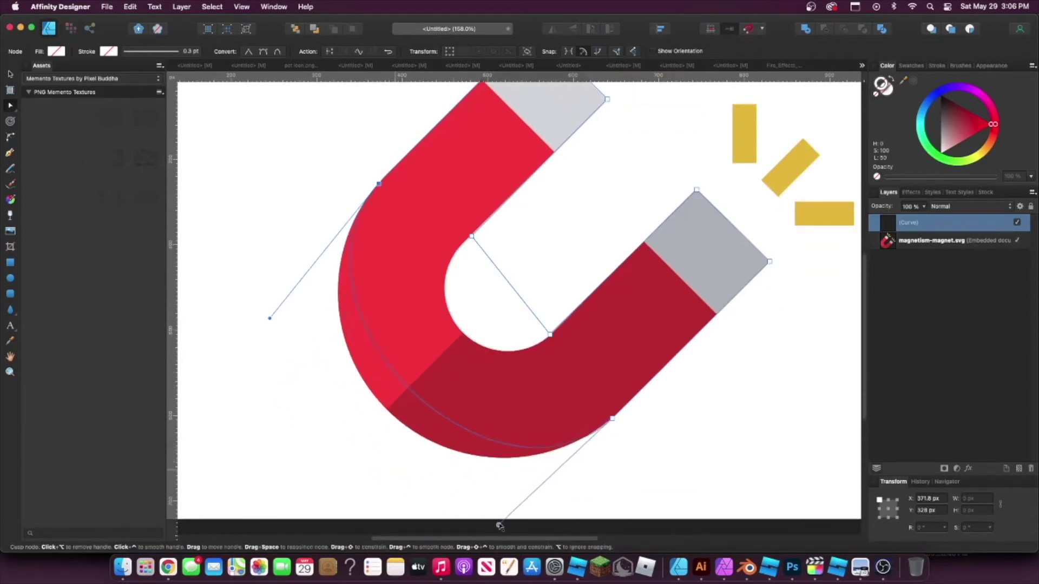
{"action": "scroll", "coordinate": [449, 459], "scroll_direction": "down", "scroll_amount": 5}
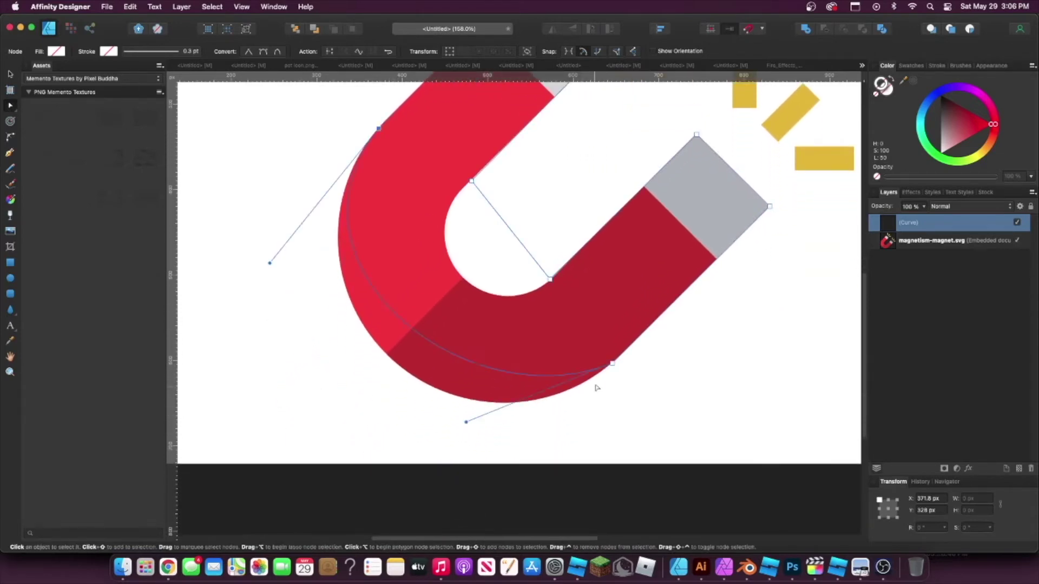
{"action": "left_click_drag", "start_coordinate": [467, 422], "coordinate": [433, 493]}
{"action": "left_click_drag", "start_coordinate": [270, 264], "coordinate": [255, 272]}
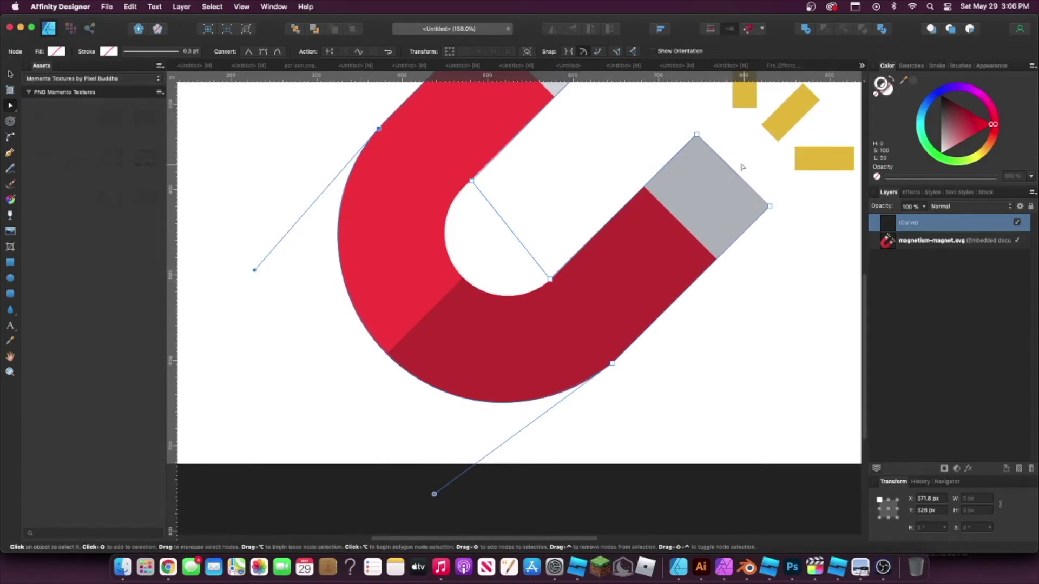
Bend the outline's inner base segment and fine-tune both of its handles to match the placed magnet's inner curve.
{"action": "left_click_drag", "start_coordinate": [512, 232], "coordinate": [461, 277]}
{"action": "left_click", "coordinate": [549, 279]}
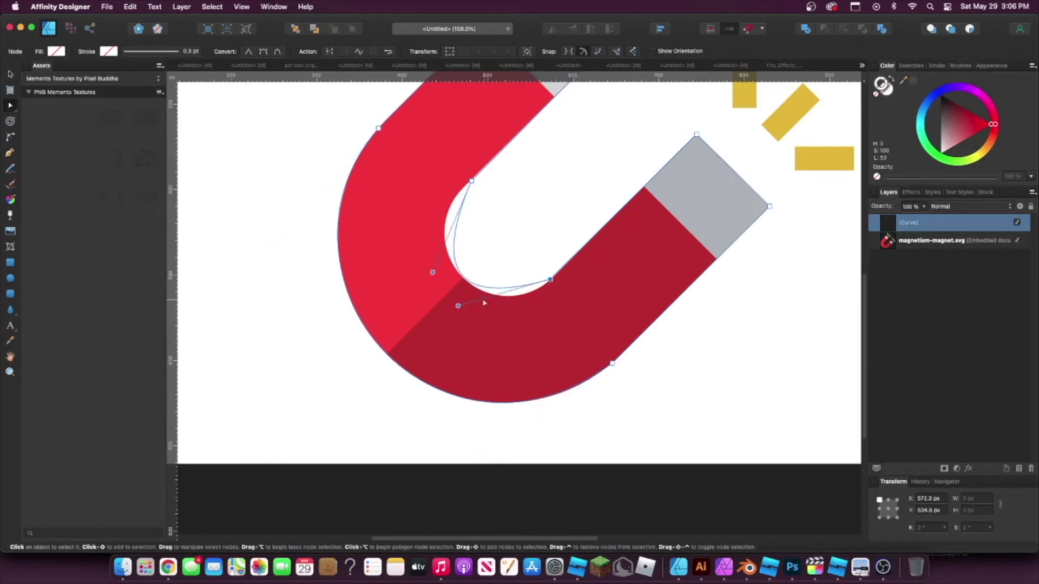
{"action": "left_click_drag", "start_coordinate": [457, 308], "coordinate": [492, 321]}
{"action": "left_click", "coordinate": [550, 279]}
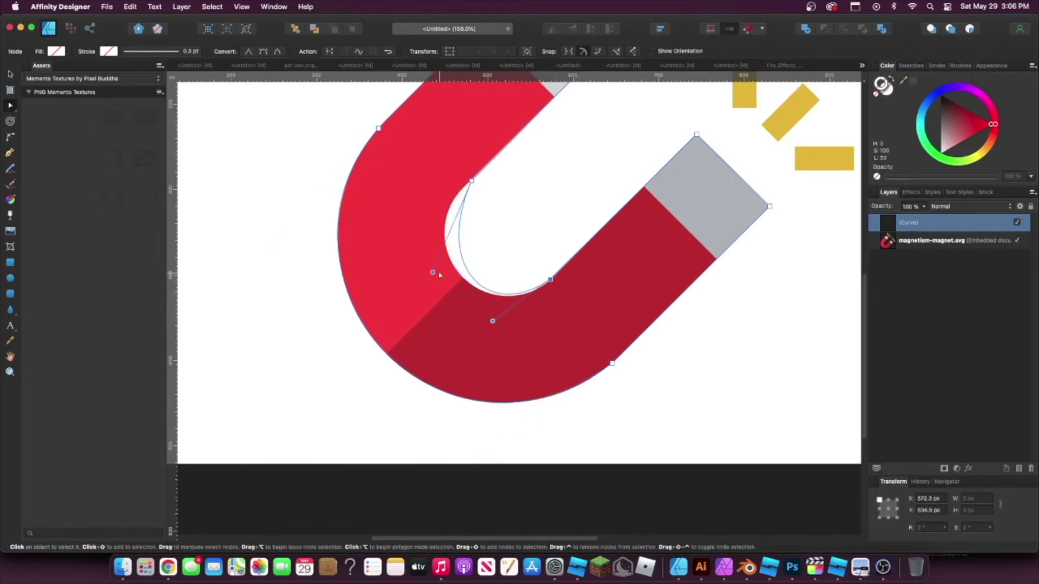
{"action": "left_click_drag", "start_coordinate": [433, 273], "coordinate": [395, 251]}
{"action": "left_click_drag", "start_coordinate": [492, 321], "coordinate": [497, 333]}
{"action": "left_click_drag", "start_coordinate": [394, 251], "coordinate": [397, 245]}
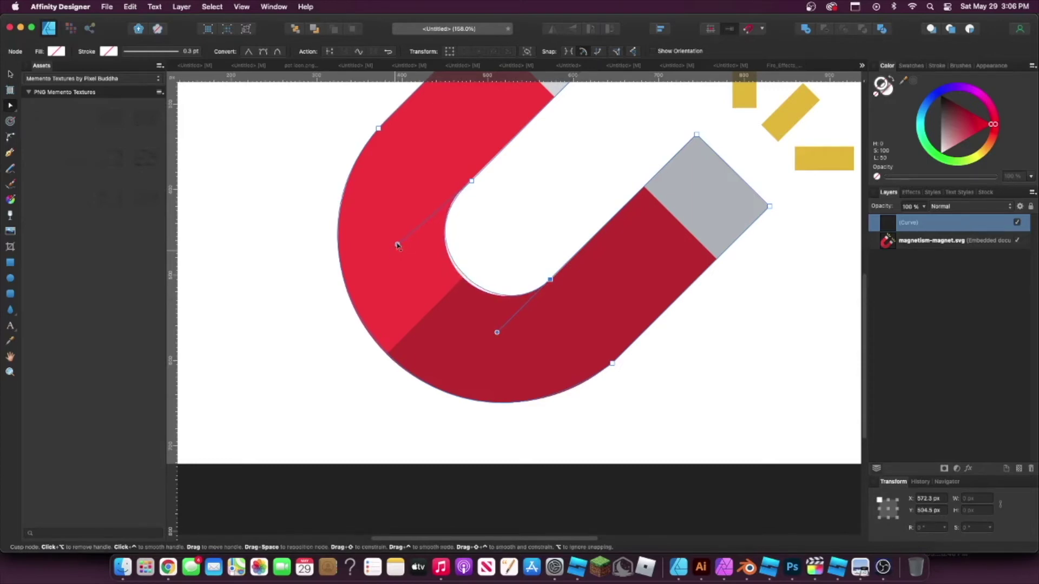
{"action": "left_click_drag", "start_coordinate": [497, 332], "coordinate": [489, 332]}
{"action": "scroll", "coordinate": [538, 219], "scroll_direction": "up", "scroll_amount": 2}
{"action": "scroll", "coordinate": [541, 221], "scroll_direction": "up", "scroll_amount": 3}
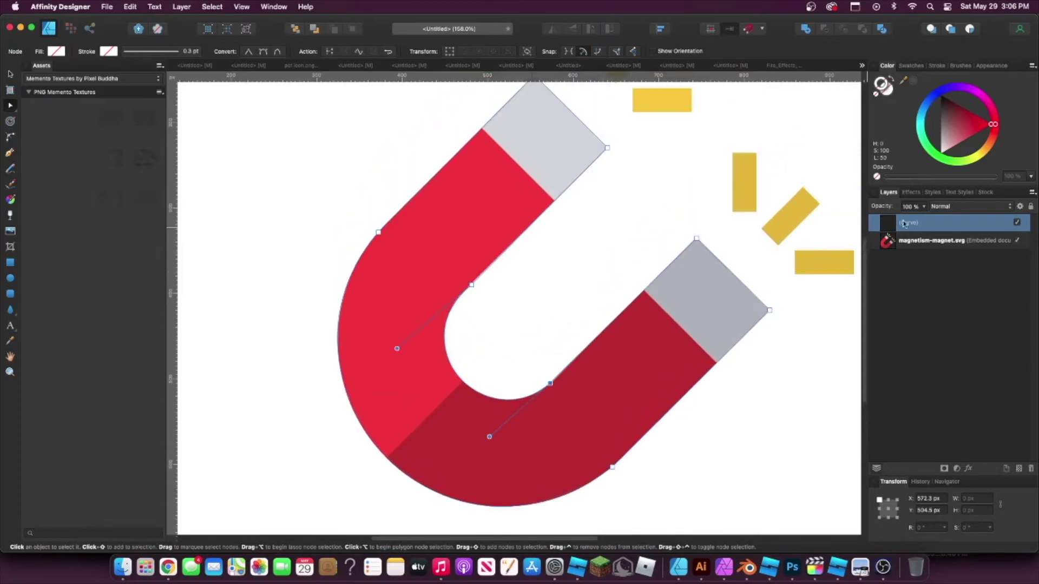
Fill the traced magnet outline with red (H 0, S 97, L 51) and no stroke, and hide its layer.
{"action": "left_click", "coordinate": [988, 127]}
{"action": "left_click", "coordinate": [891, 81]}
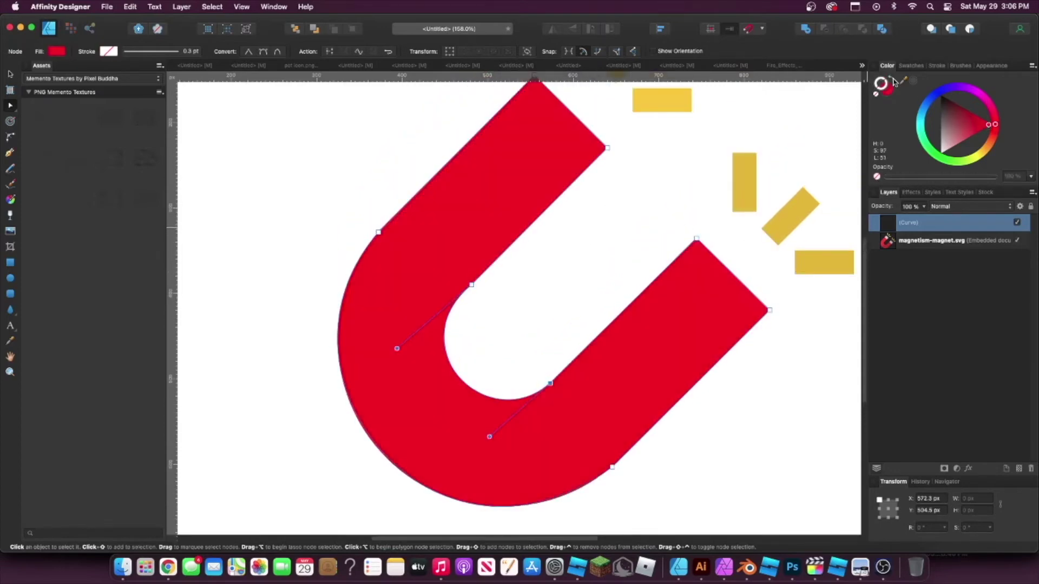
{"action": "left_click", "coordinate": [1017, 223]}
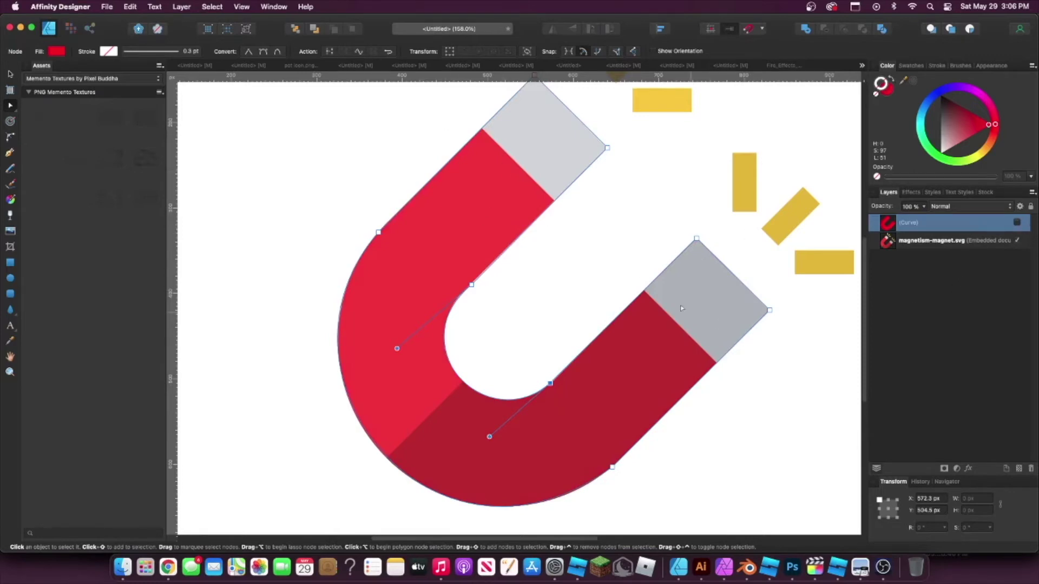
Trace the light grey tip of the magnet's upper arm as a closed four-sided shape with the Pen tool.
{"action": "left_click", "coordinate": [9, 154]}
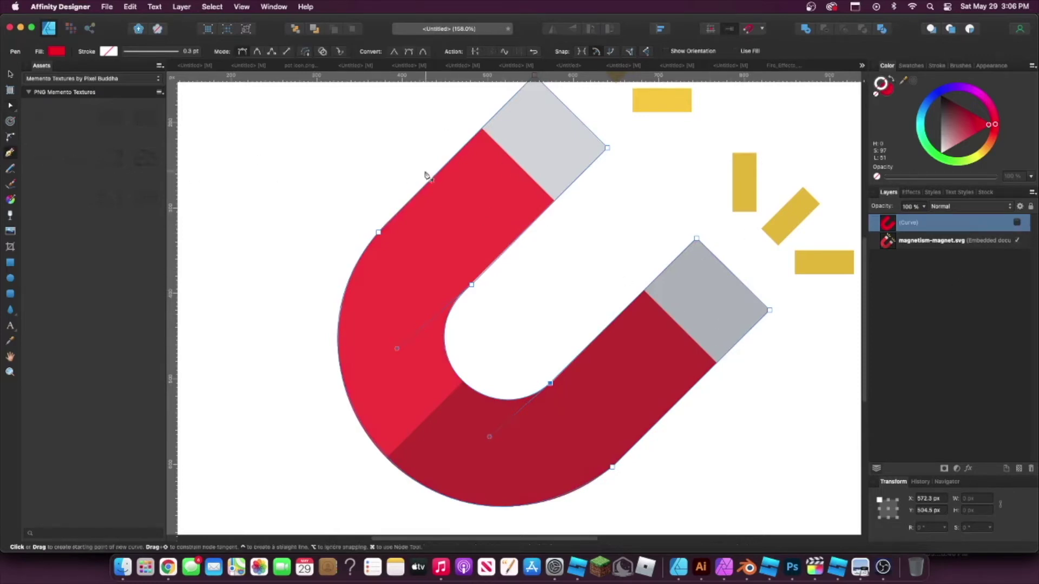
{"action": "left_click", "coordinate": [483, 129]}
{"action": "left_click", "coordinate": [554, 202]}
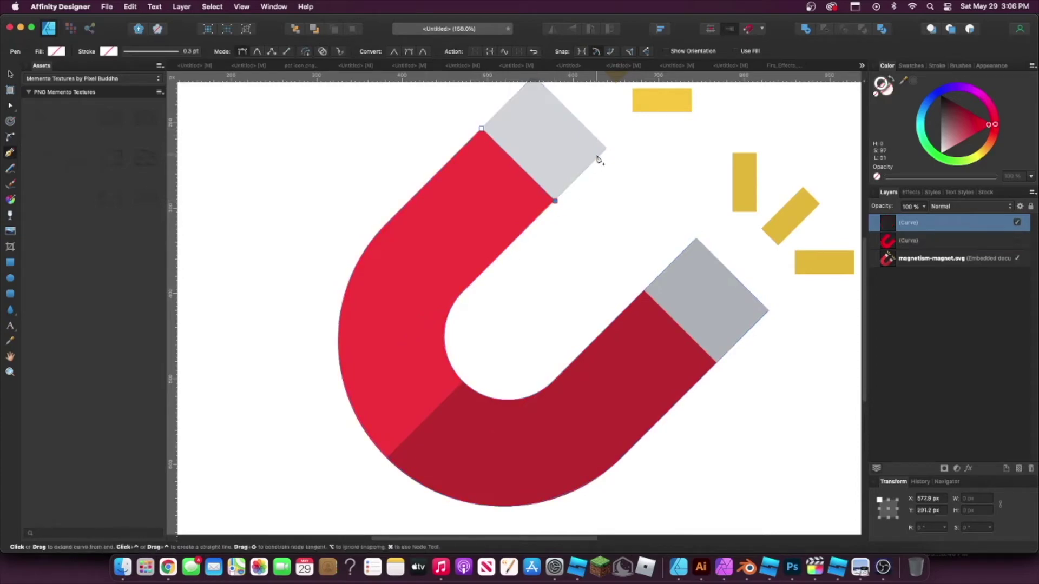
{"action": "left_click", "coordinate": [606, 149]}
{"action": "scroll", "coordinate": [570, 145], "scroll_direction": "up", "scroll_amount": 3}
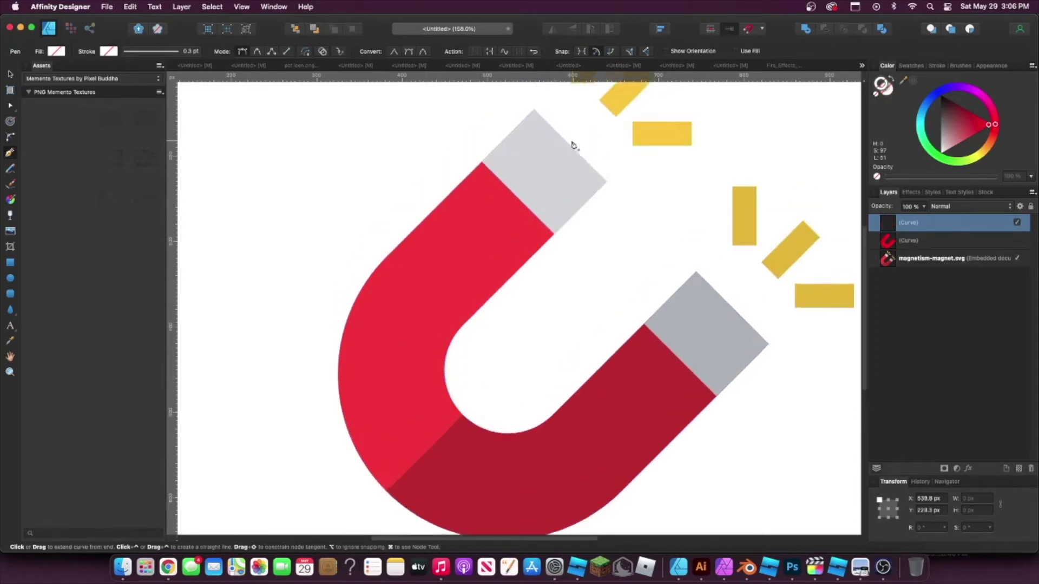
{"action": "left_click", "coordinate": [534, 146]}
{"action": "left_click", "coordinate": [481, 198]}
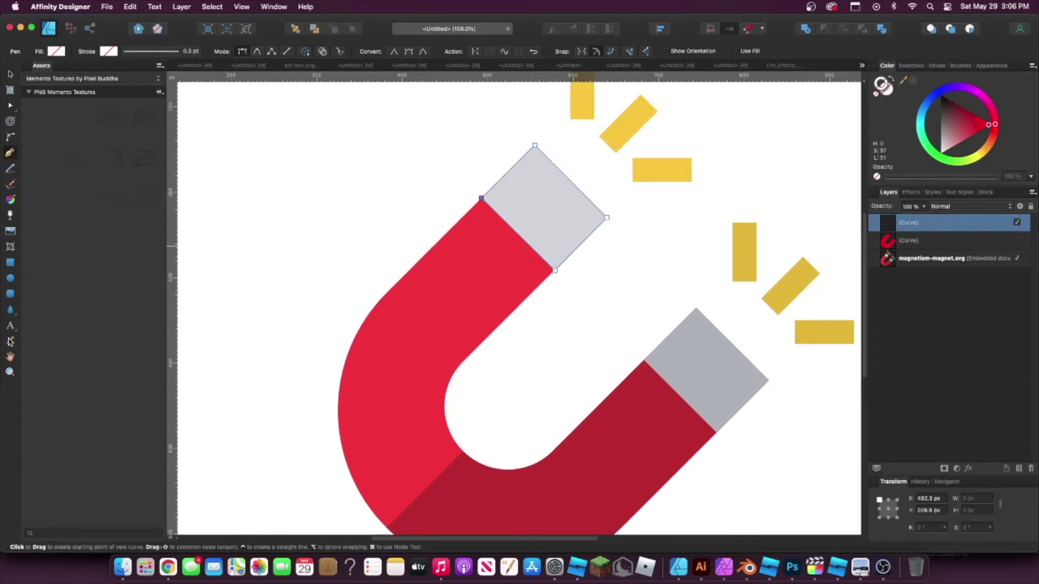
Sample the light grey of the upper tip and apply it as the traced tip's fill, with no stroke.
{"action": "left_click", "coordinate": [10, 341]}
{"action": "left_click", "coordinate": [558, 207]}
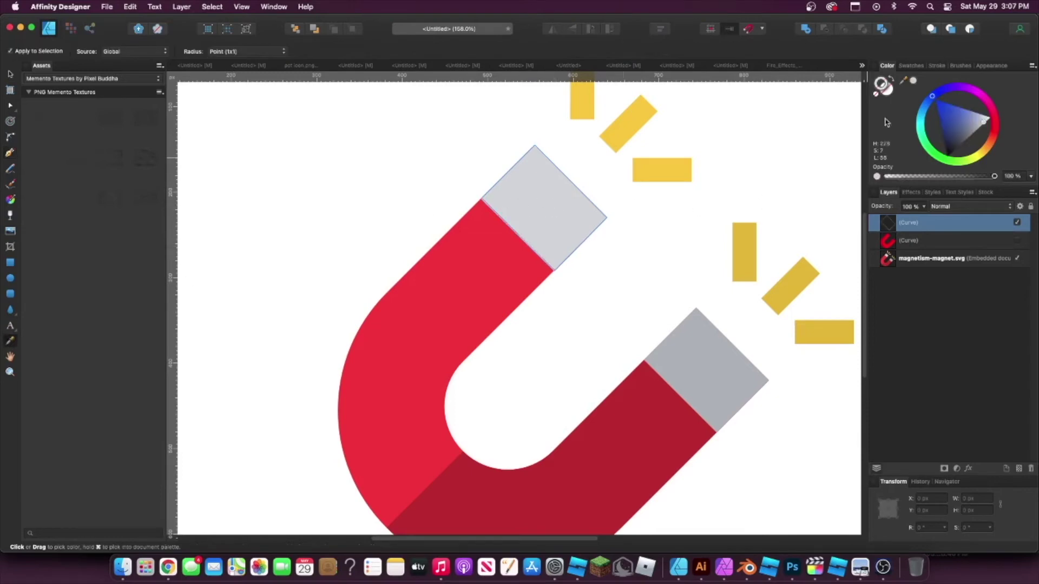
{"action": "left_click", "coordinate": [892, 79]}
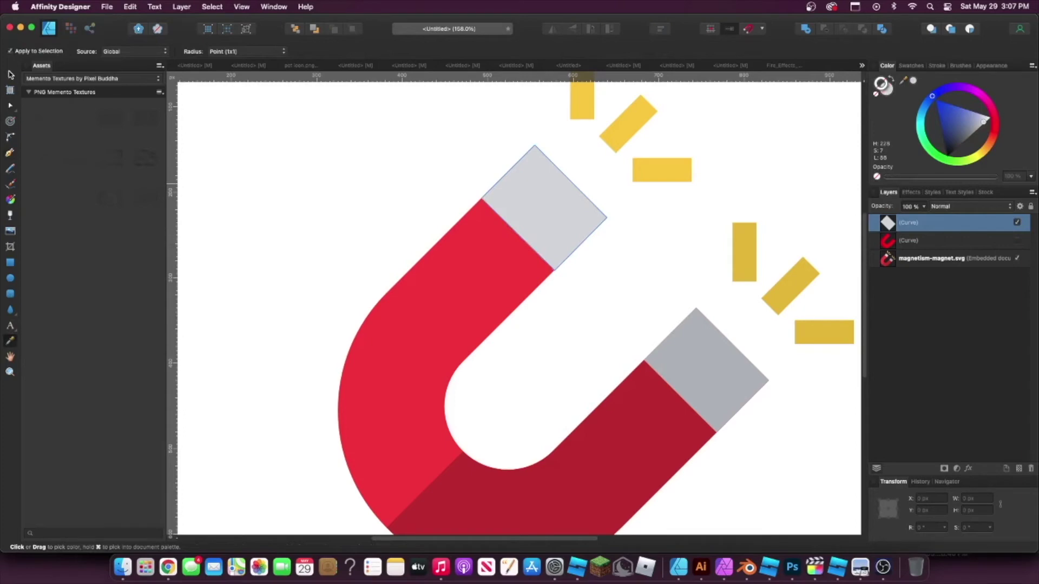
Duplicate the grey tip and place the copy exactly over the tip of the magnet's lower arm.
{"action": "key", "text": "v"}
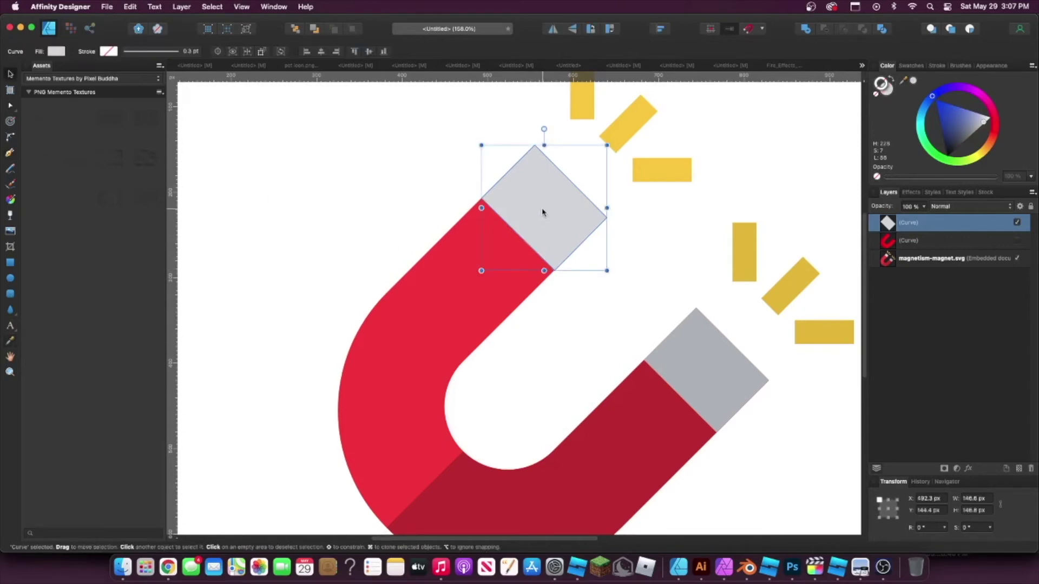
{"action": "left_click_drag", "start_coordinate": [545, 215], "coordinate": [704, 374]}
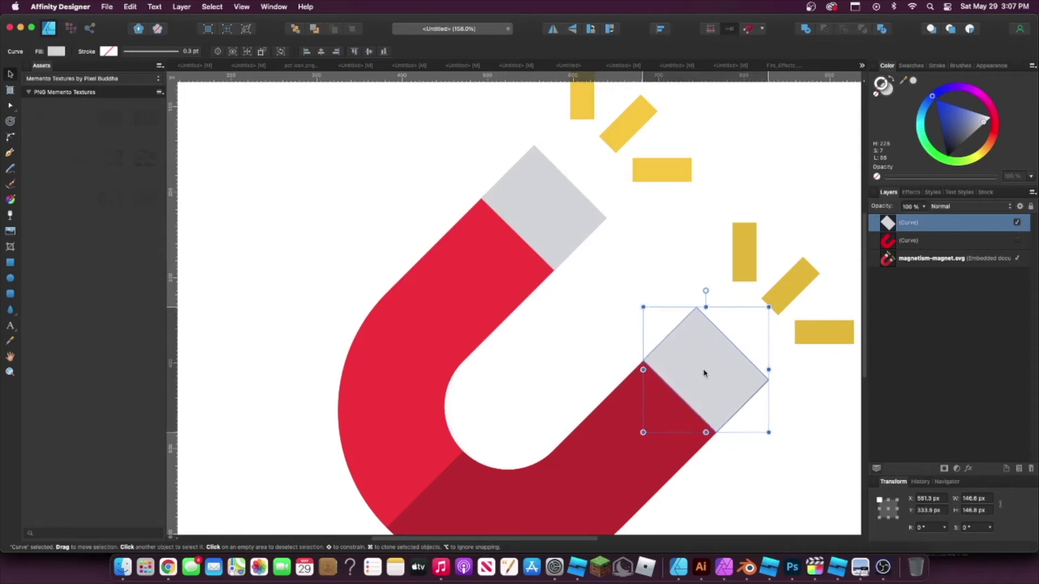
{"action": "key", "text": "super+j"}
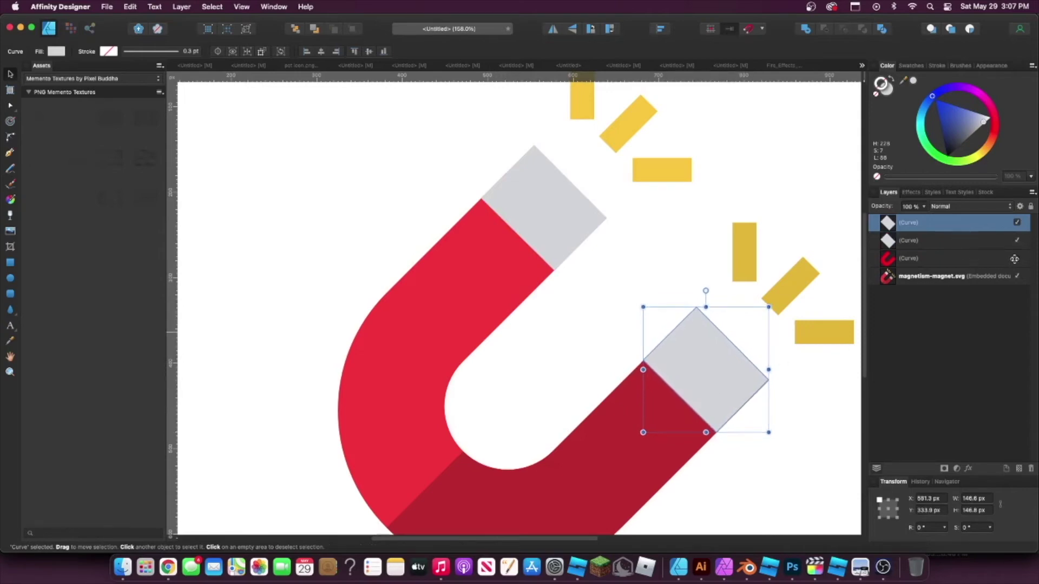
Show the red magnet shape again, deselect everything and hide the placed magnetism-magnet.svg image.
{"action": "left_click", "coordinate": [1017, 259]}
{"action": "left_click", "coordinate": [988, 350]}
{"action": "scroll", "coordinate": [612, 274], "scroll_direction": "down", "scroll_amount": 3}
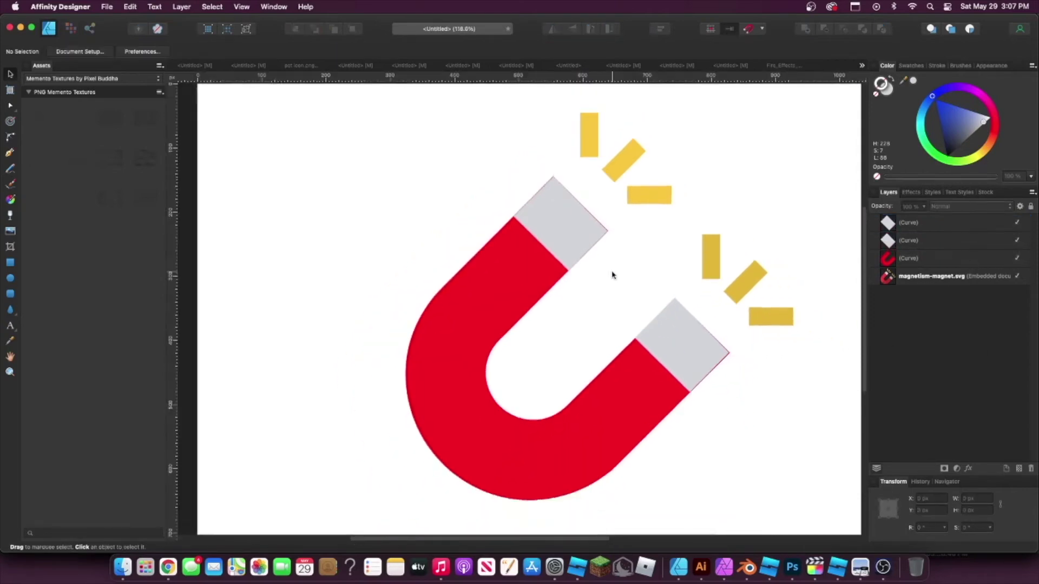
{"action": "left_click", "coordinate": [1016, 276]}
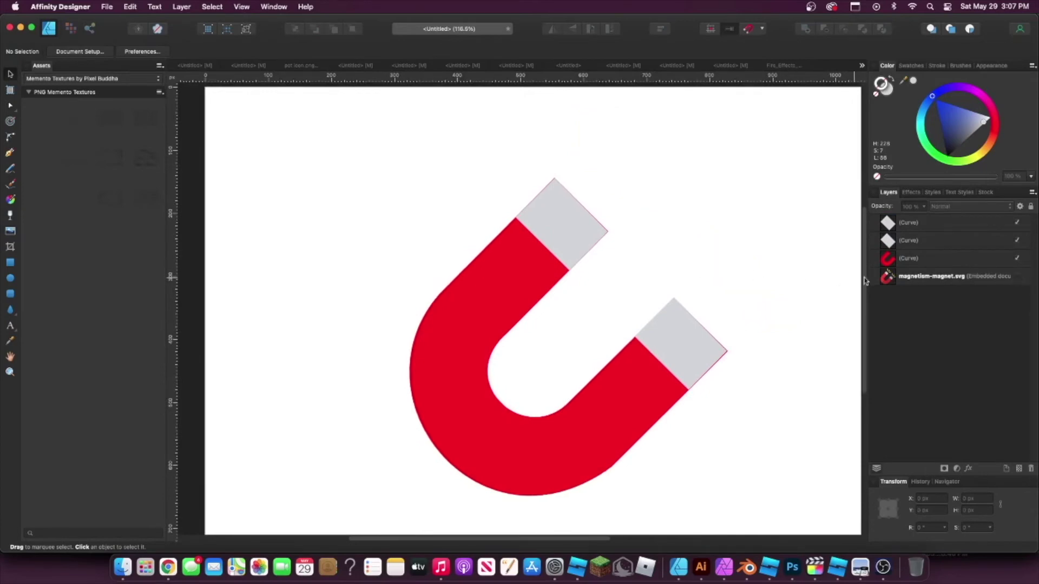
Try to combine the red magnet body and both grey tips into one shape with Boolean Add.
{"action": "left_click", "coordinate": [920, 261]}
{"action": "left_click", "coordinate": [927, 244]}
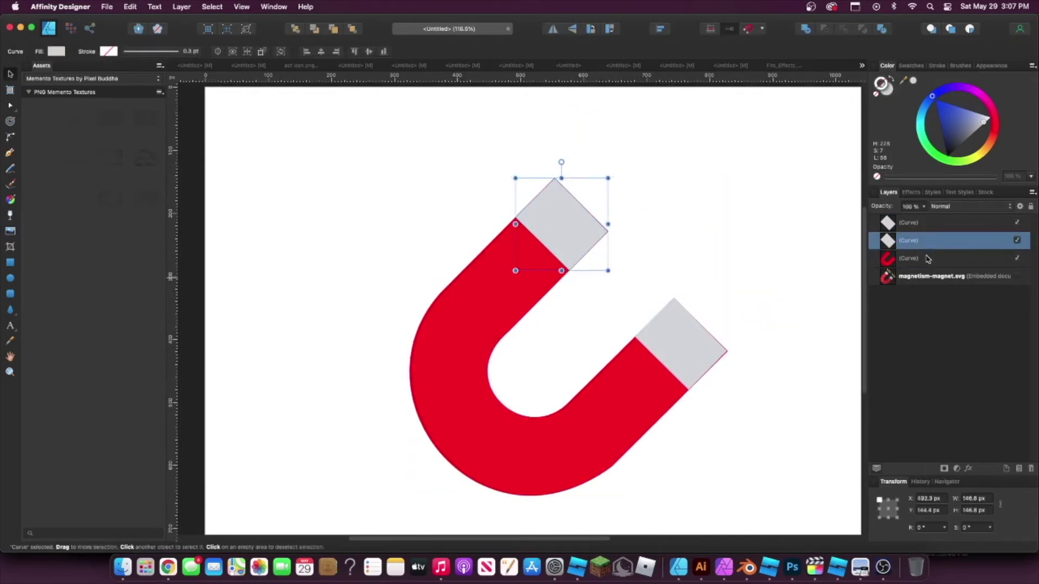
{"action": "left_click", "coordinate": [927, 258]}
{"action": "left_click", "coordinate": [920, 240]}
{"action": "scroll", "coordinate": [710, 361], "scroll_direction": "up", "scroll_amount": 3}
{"action": "scroll", "coordinate": [717, 355], "scroll_direction": "up", "scroll_amount": 3}
{"action": "left_click", "coordinate": [689, 355]}
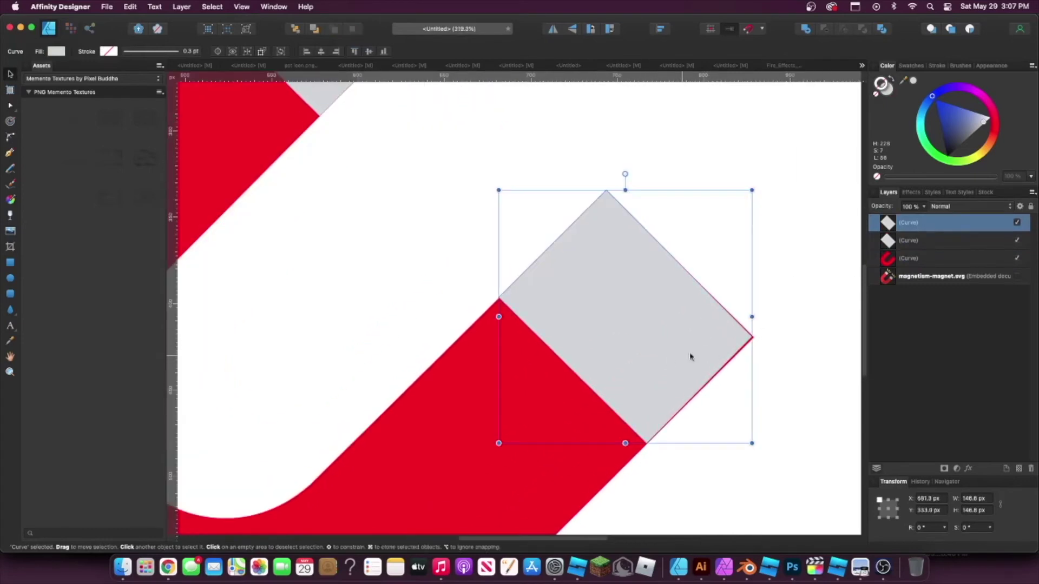
{"action": "left_click", "coordinate": [910, 258], "text": "shift"}
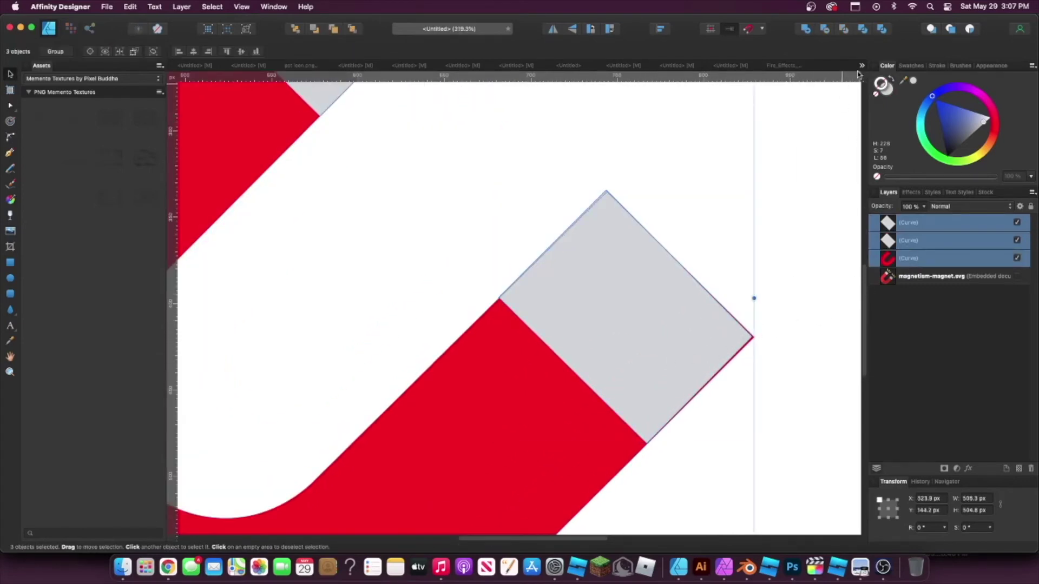
{"action": "left_click", "coordinate": [808, 31]}
{"action": "key", "text": "super+z"}
Try a Boolean Intersect on the red magnet body and the upper arm's grey tip.
{"action": "left_click", "coordinate": [957, 334]}
{"action": "left_click", "coordinate": [925, 258]}
{"action": "left_click", "coordinate": [923, 243], "text": "shift"}
{"action": "left_click", "coordinate": [844, 31]}
{"action": "key", "text": "super+z"}
Move the lower grey tip's outermost corner node slightly outward with the Node tool to cover the red edge.
{"action": "left_click", "coordinate": [796, 271]}
{"action": "left_click", "coordinate": [716, 359]}
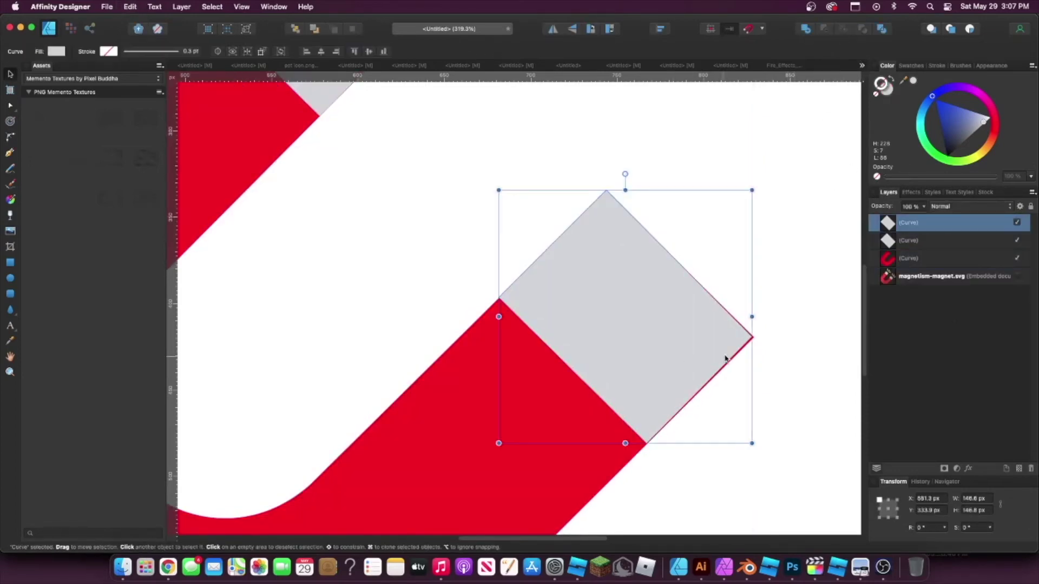
{"action": "key", "text": "a"}
{"action": "left_click_drag", "start_coordinate": [754, 340], "coordinate": [759, 343]}
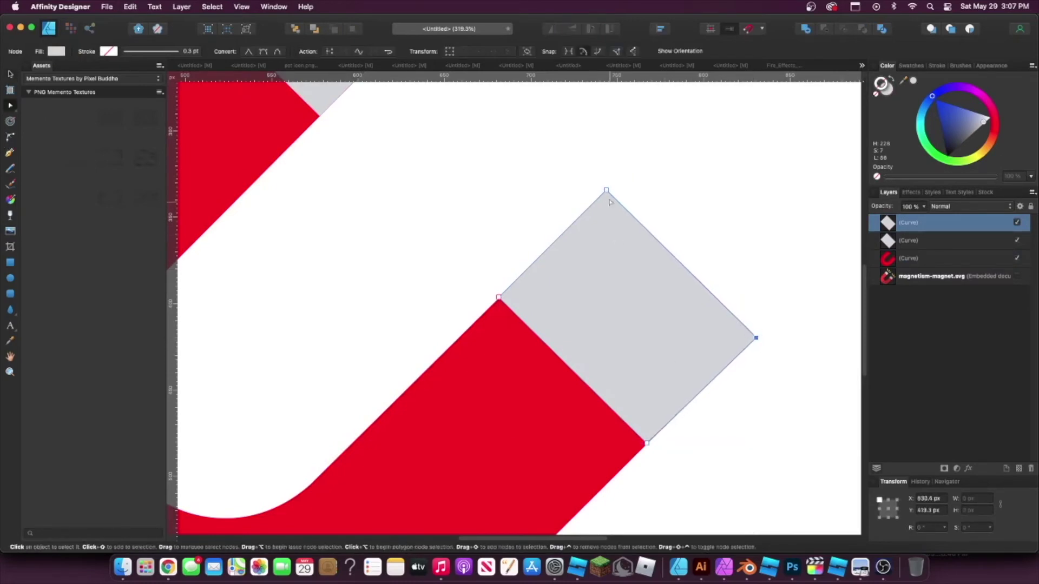
{"action": "left_click", "coordinate": [732, 211]}
Nudge the lower grey tip's two corner nodes bordering the red body so they line up with the arm's edges.
{"action": "scroll", "coordinate": [709, 251], "scroll_direction": "down", "scroll_amount": 1}
{"action": "left_click", "coordinate": [674, 374]}
{"action": "scroll", "coordinate": [659, 410], "scroll_direction": "up", "scroll_amount": 3}
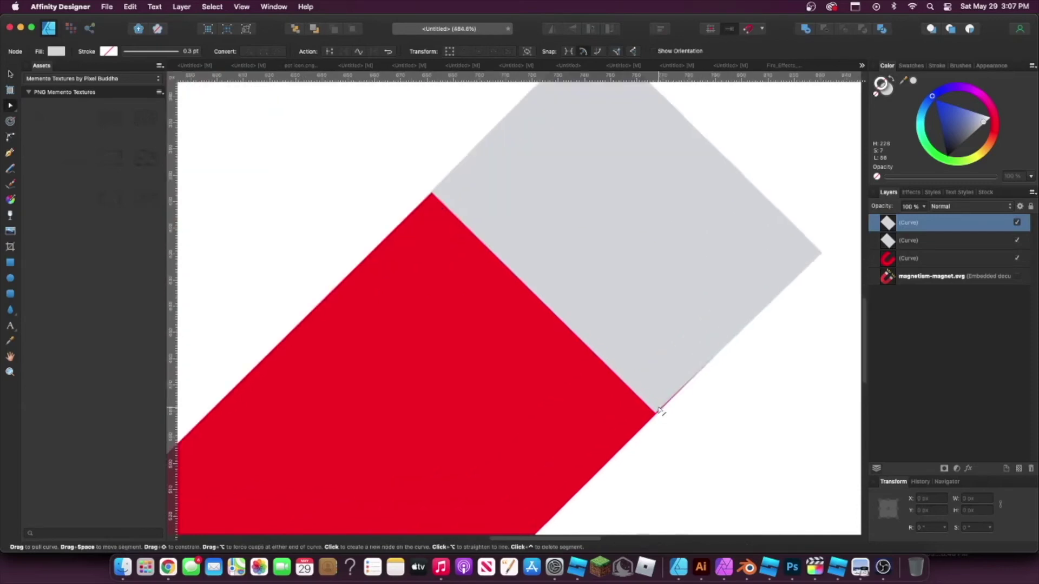
{"action": "left_click_drag", "start_coordinate": [657, 413], "coordinate": [655, 416]}
{"action": "scroll", "coordinate": [421, 201], "scroll_direction": "up", "scroll_amount": 4}
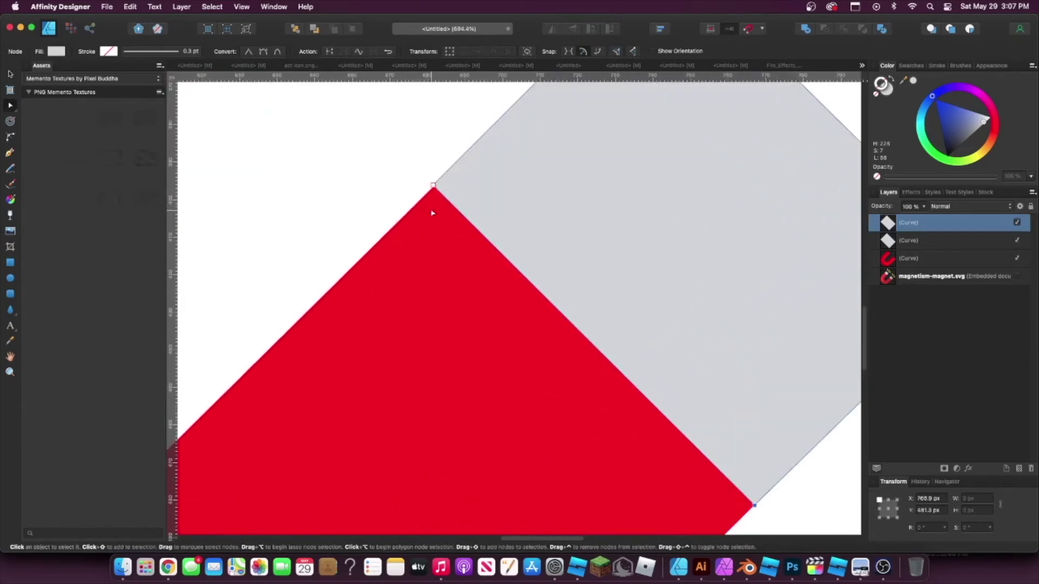
{"action": "left_click", "coordinate": [433, 178]}
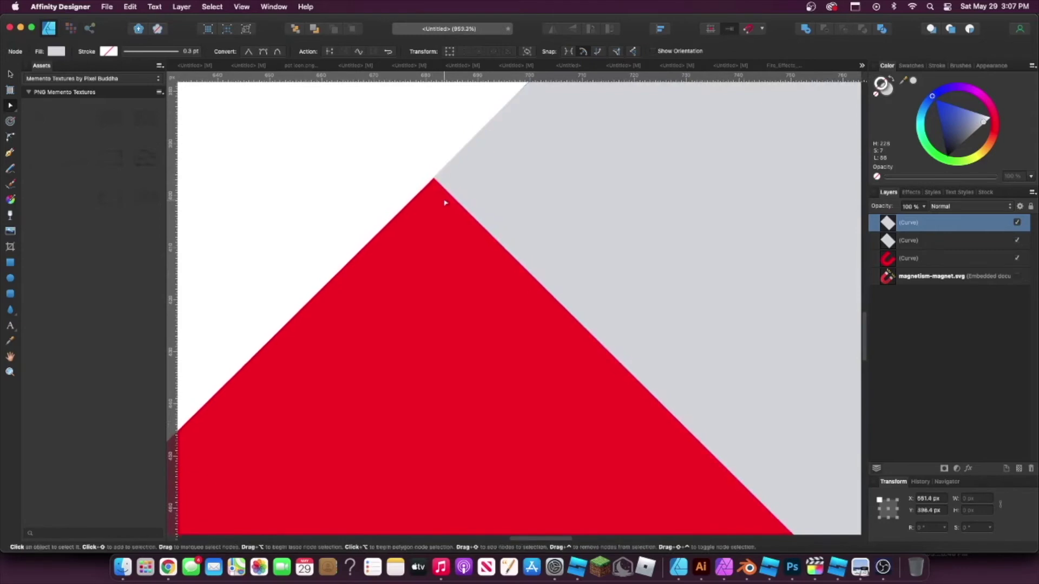
{"action": "scroll", "coordinate": [447, 203], "scroll_direction": "down", "scroll_amount": 8}
{"action": "left_click", "coordinate": [641, 195]}
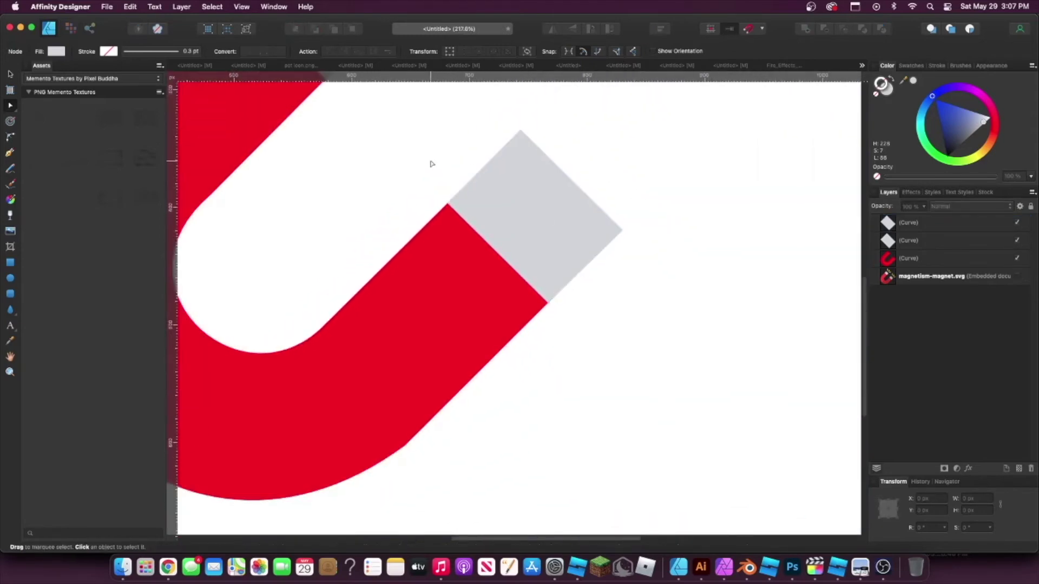
Adjust the upper grey tip's two outer corner nodes so the tip fully covers the red shape beneath.
{"action": "scroll", "coordinate": [429, 163], "scroll_direction": "down", "scroll_amount": 3}
{"action": "scroll", "coordinate": [510, 225], "scroll_direction": "up", "scroll_amount": 5}
{"action": "left_click", "coordinate": [541, 205]}
{"action": "left_click", "coordinate": [626, 169]}
{"action": "scroll", "coordinate": [474, 206], "scroll_direction": "up", "scroll_amount": 3}
{"action": "scroll", "coordinate": [473, 207], "scroll_direction": "up", "scroll_amount": 2}
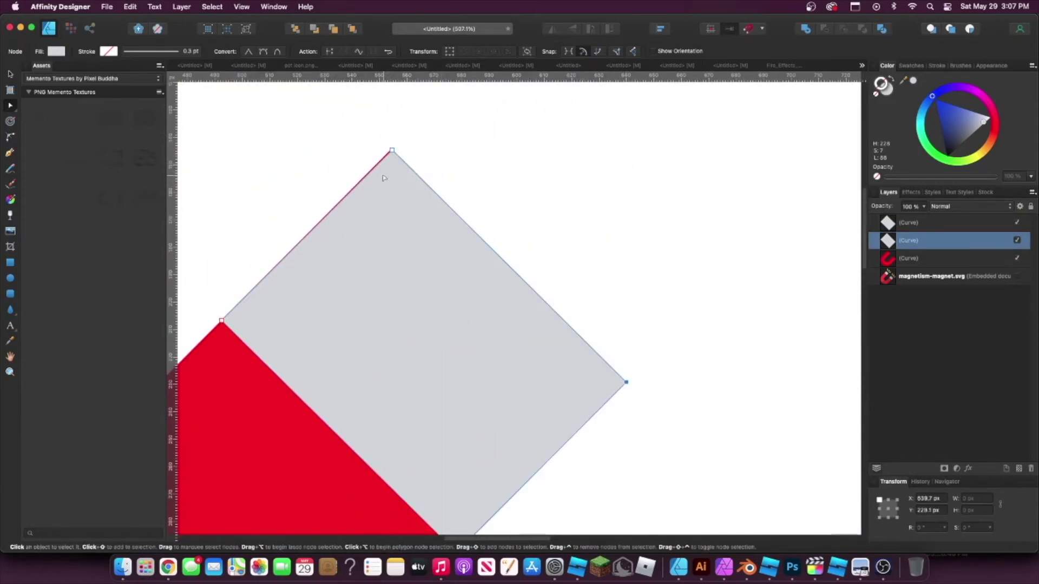
{"action": "left_click", "coordinate": [392, 151]}
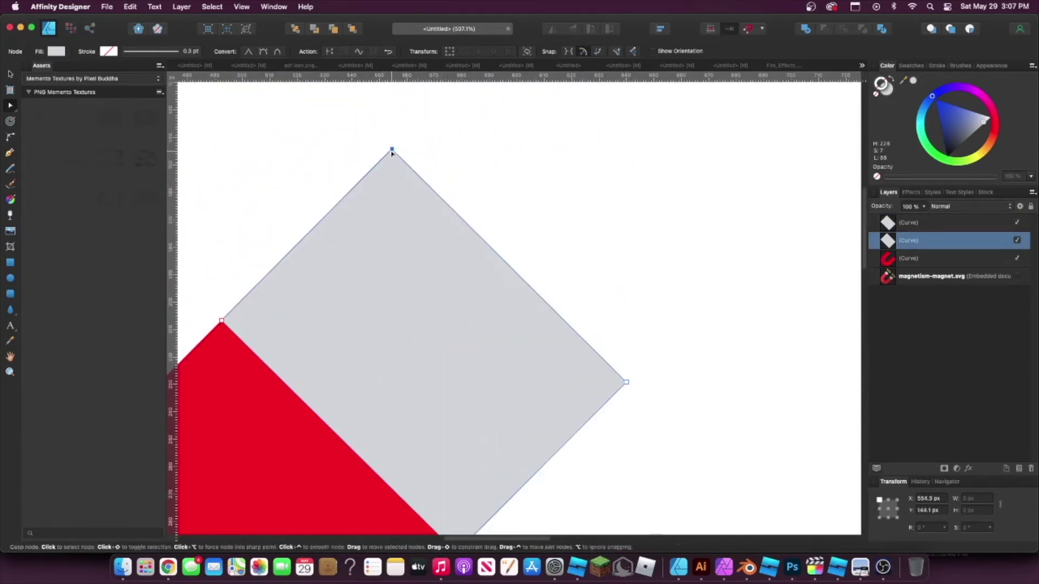
Align the upper grey tip's two inner corner nodes with the red arm's edges and check the whole tip for leftover red.
{"action": "scroll", "coordinate": [397, 196], "scroll_direction": "down", "scroll_amount": 4}
{"action": "left_click", "coordinate": [514, 370]}
{"action": "left_click", "coordinate": [448, 330]}
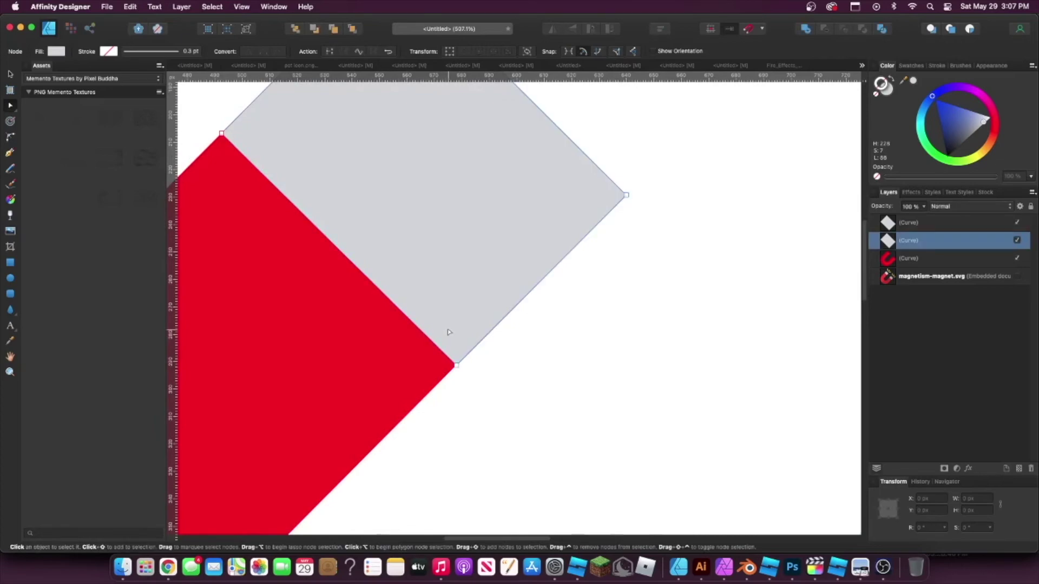
{"action": "left_click", "coordinate": [456, 366]}
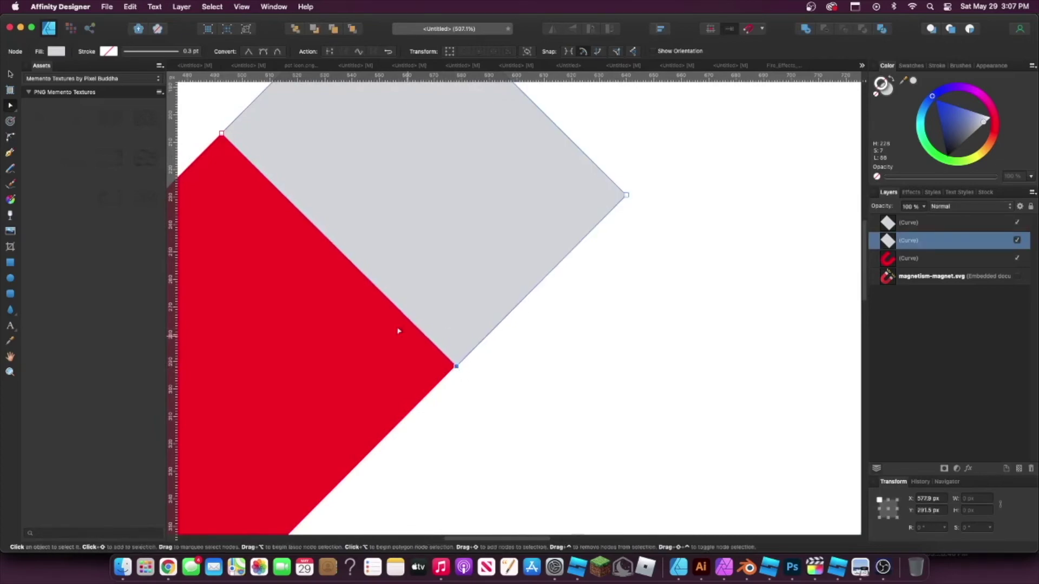
{"action": "scroll", "coordinate": [422, 348], "scroll_direction": "up", "scroll_amount": 1}
{"action": "left_click_drag", "start_coordinate": [221, 189], "coordinate": [221, 189]}
{"action": "left_click", "coordinate": [604, 121]}
{"action": "scroll", "coordinate": [567, 229], "scroll_direction": "down", "scroll_amount": 5}
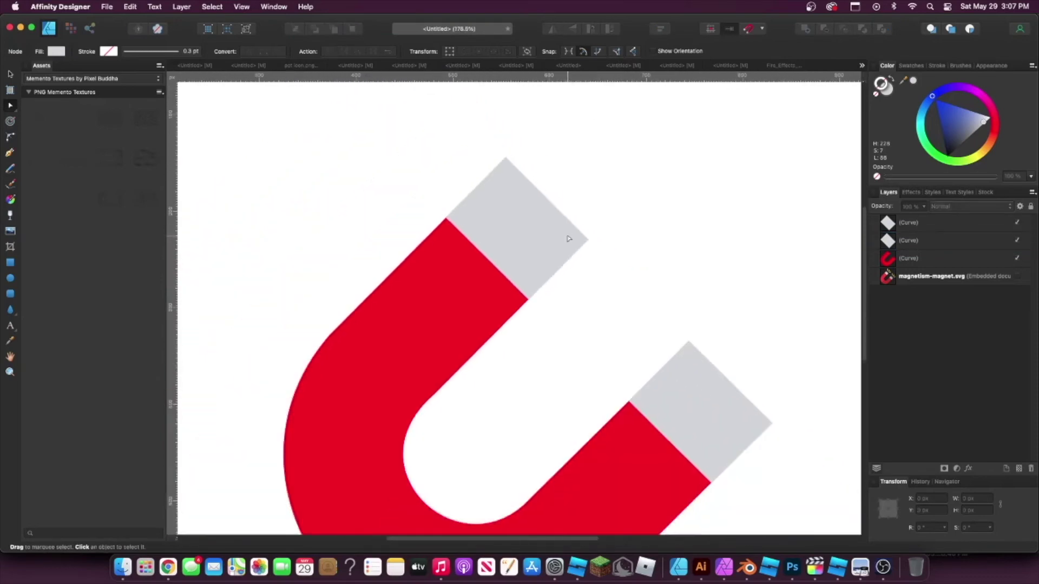
{"action": "scroll", "coordinate": [568, 234], "scroll_direction": "up", "scroll_amount": 5}
{"action": "left_click", "coordinate": [461, 159]}
{"action": "scroll", "coordinate": [461, 159], "scroll_direction": "up", "scroll_amount": 2}
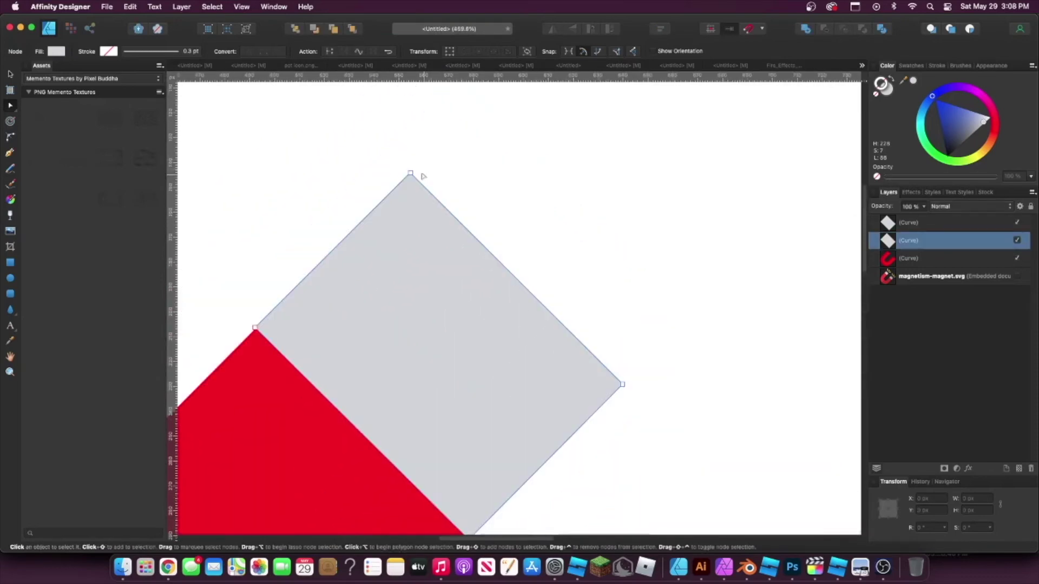
{"action": "left_click", "coordinate": [429, 173]}
{"action": "scroll", "coordinate": [496, 218], "scroll_direction": "down", "scroll_amount": 8}
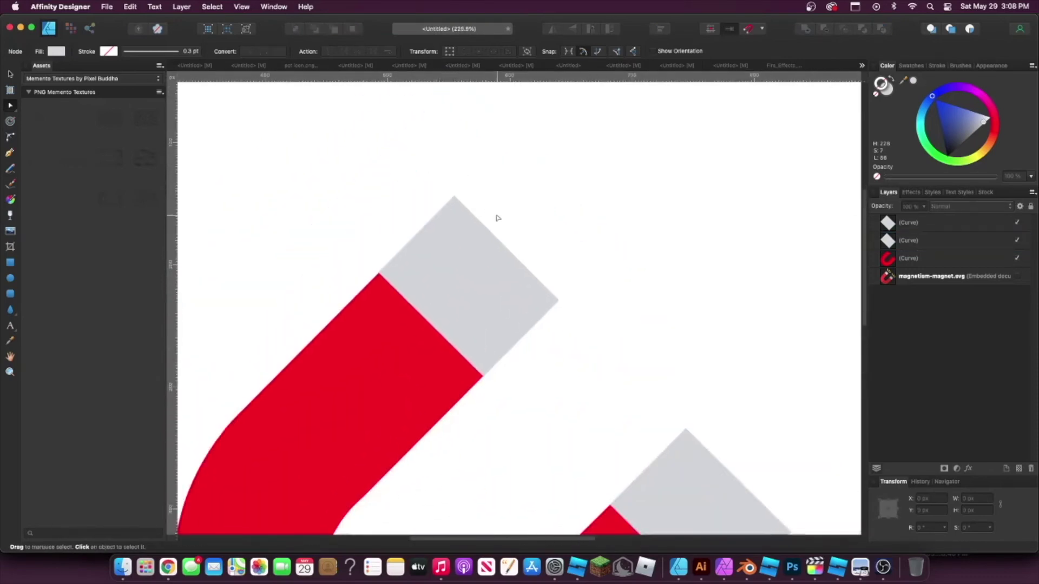
{"action": "scroll", "coordinate": [519, 237], "scroll_direction": "up", "scroll_amount": 2}
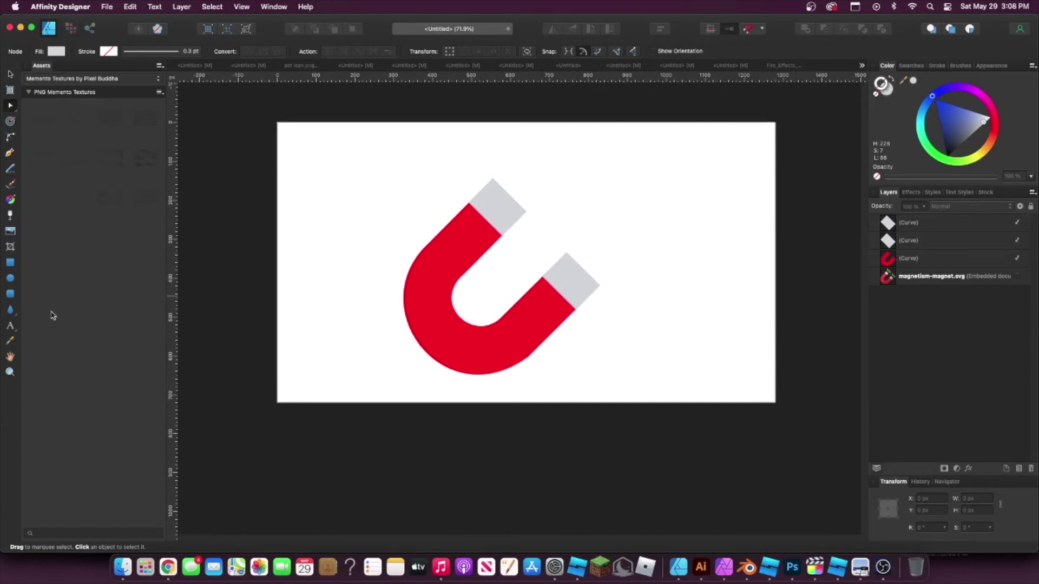
Draw a narrow rectangle about 77 by 312 px, tilt it about 11° and place it across the magnet's upper arm.
{"action": "left_click", "coordinate": [9, 263]}
{"action": "left_click_drag", "start_coordinate": [434, 172], "coordinate": [465, 294]}
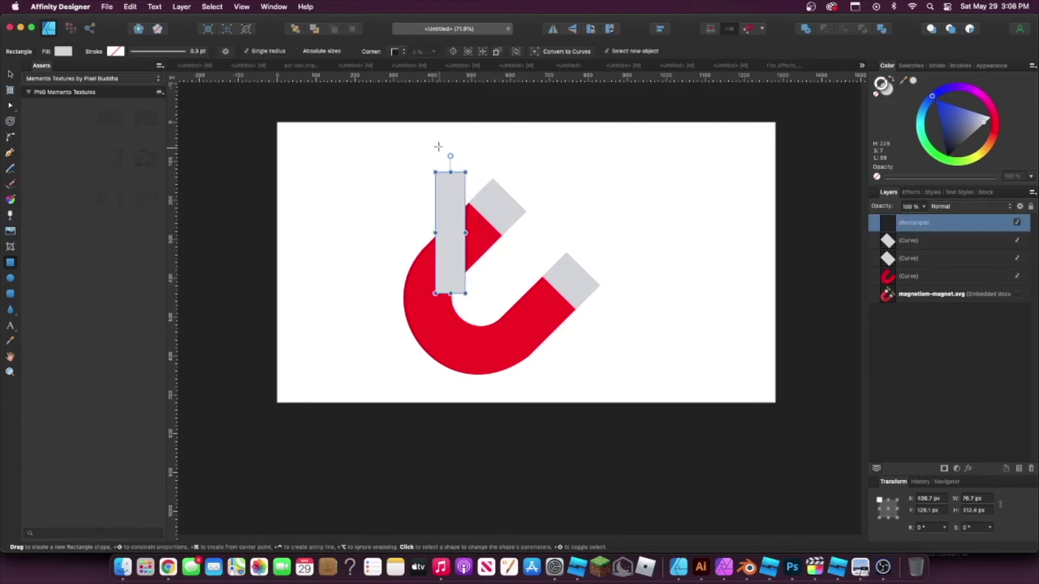
{"action": "left_click_drag", "start_coordinate": [451, 156], "coordinate": [435, 157]}
{"action": "left_click", "coordinate": [11, 72]}
{"action": "left_click_drag", "start_coordinate": [449, 248], "coordinate": [464, 260]}
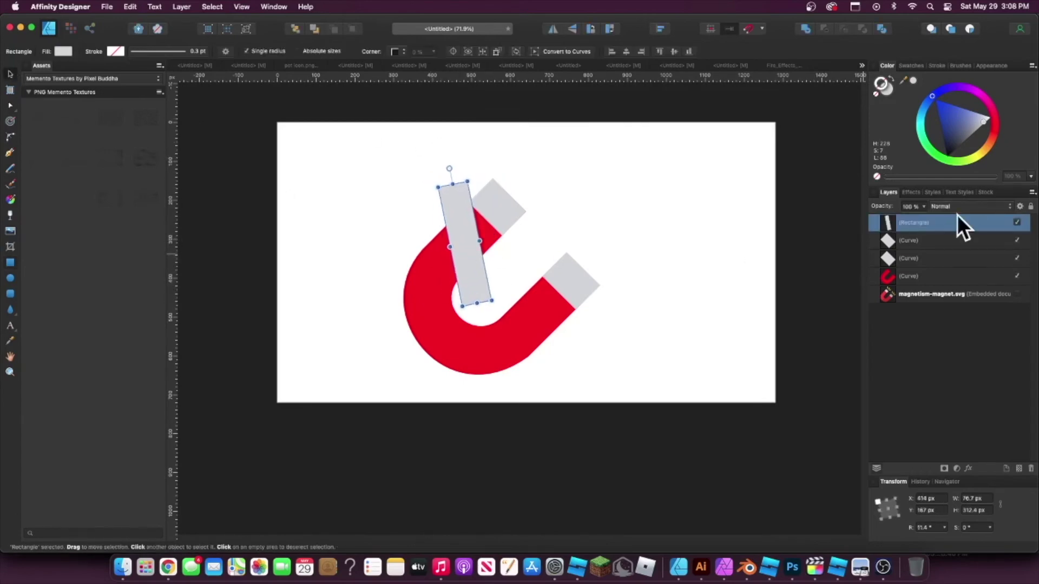
Give the tilted rectangle a white fill and no stroke.
{"action": "left_click_drag", "start_coordinate": [964, 124], "coordinate": [1007, 121]}
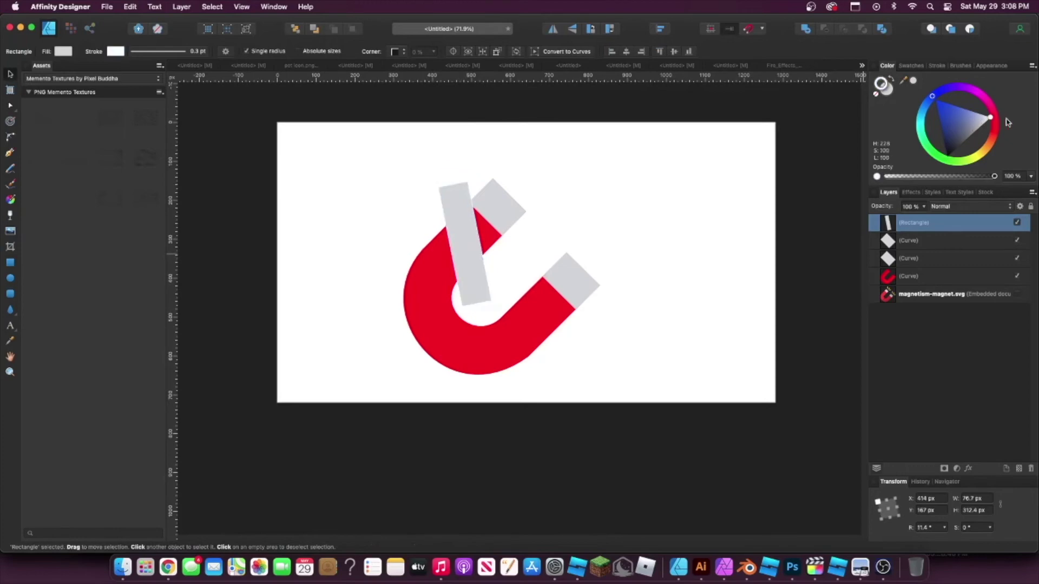
{"action": "left_click", "coordinate": [889, 83]}
{"action": "left_click", "coordinate": [877, 96]}
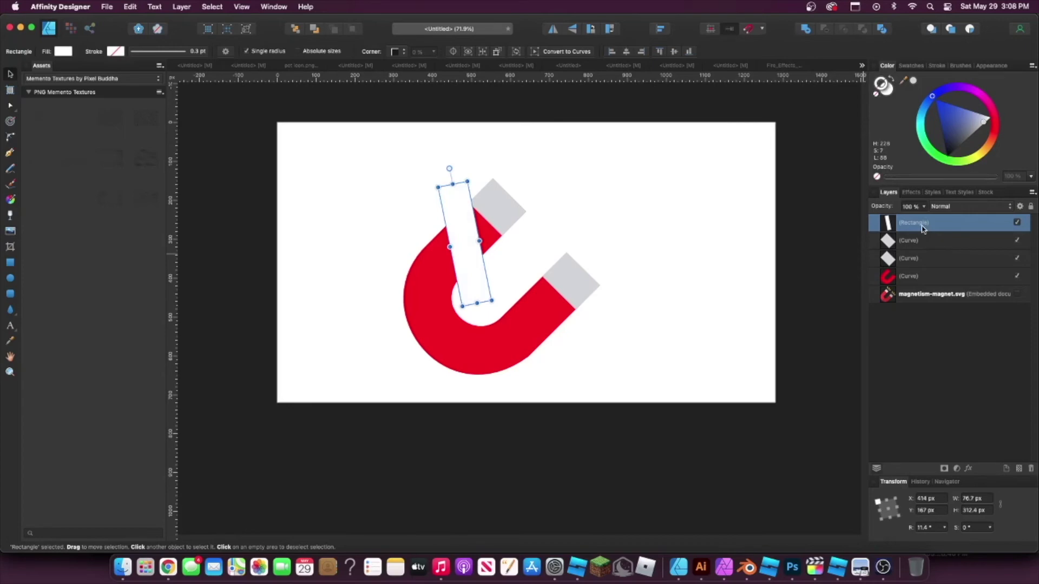
Set the rectangle's layer opacity to 50% and clip it inside the red magnet curve.
{"action": "left_click", "coordinate": [924, 207]}
{"action": "left_click_drag", "start_coordinate": [922, 219], "coordinate": [877, 221]}
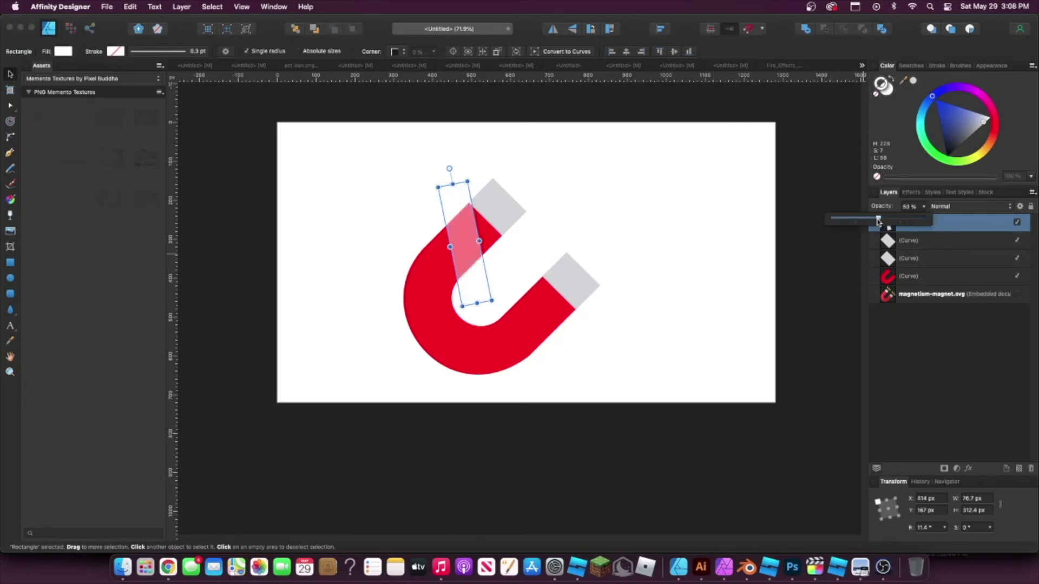
{"action": "left_click_drag", "start_coordinate": [972, 231], "coordinate": [932, 286]}
{"action": "left_click", "coordinate": [815, 267]}
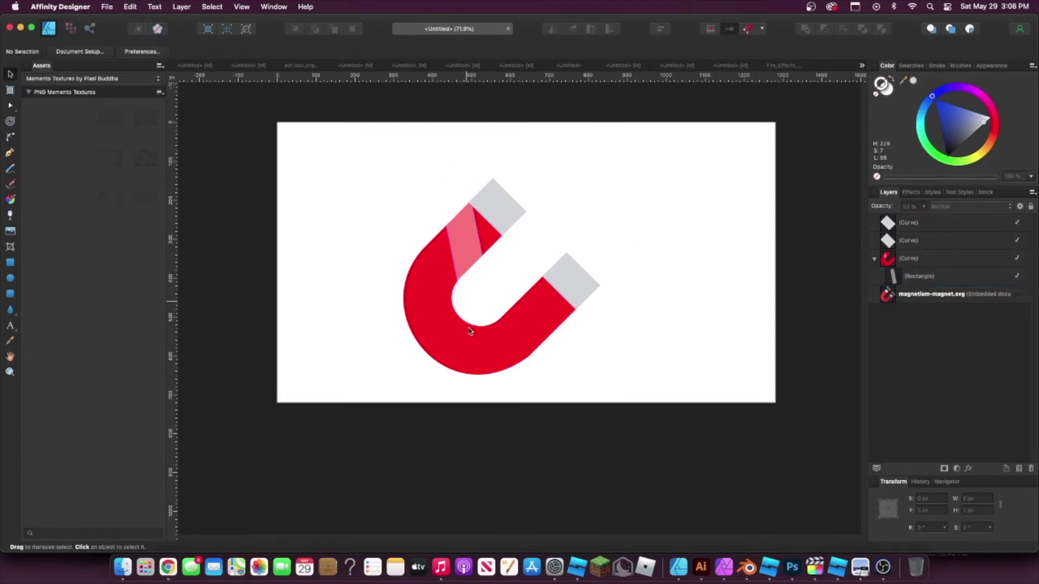
Duplicate the clipped highlight rectangle and move the copy down across the magnet's curved bend.
{"action": "left_click", "coordinate": [477, 270]}
{"action": "left_click", "coordinate": [915, 277]}
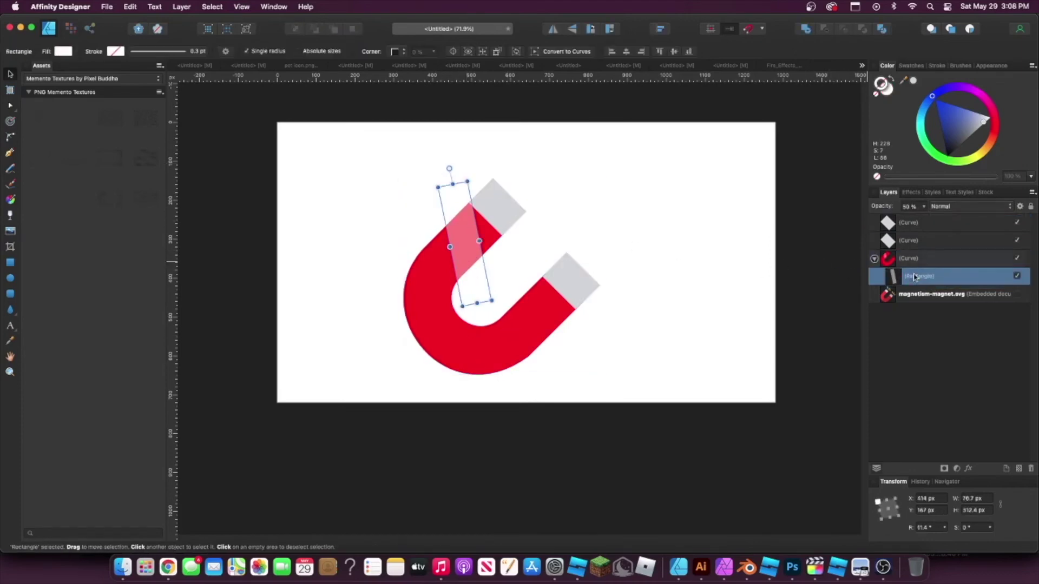
{"action": "key", "text": "super+j"}
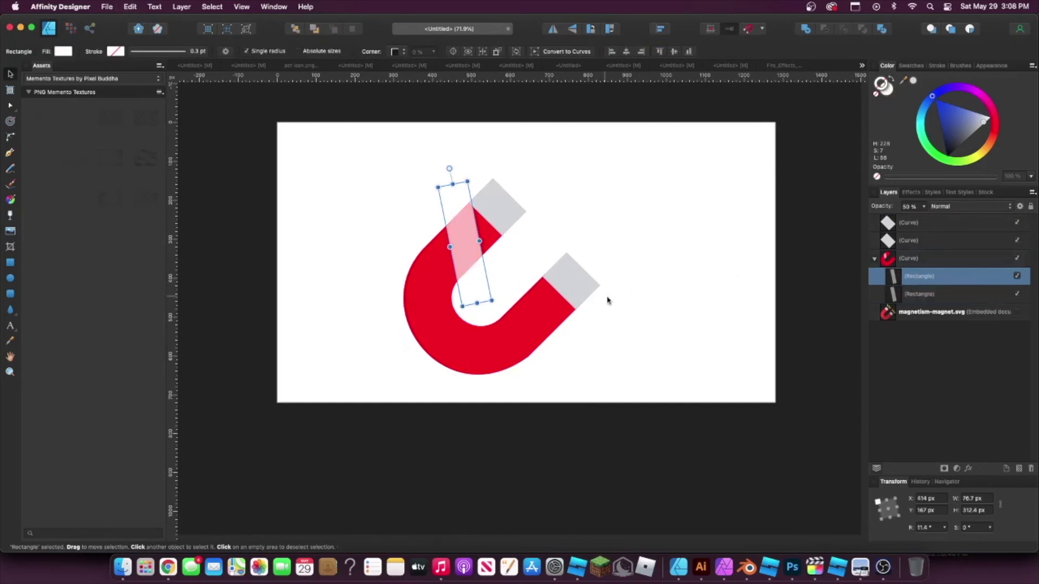
{"action": "left_click_drag", "start_coordinate": [472, 283], "coordinate": [502, 400]}
{"action": "left_click", "coordinate": [602, 311]}
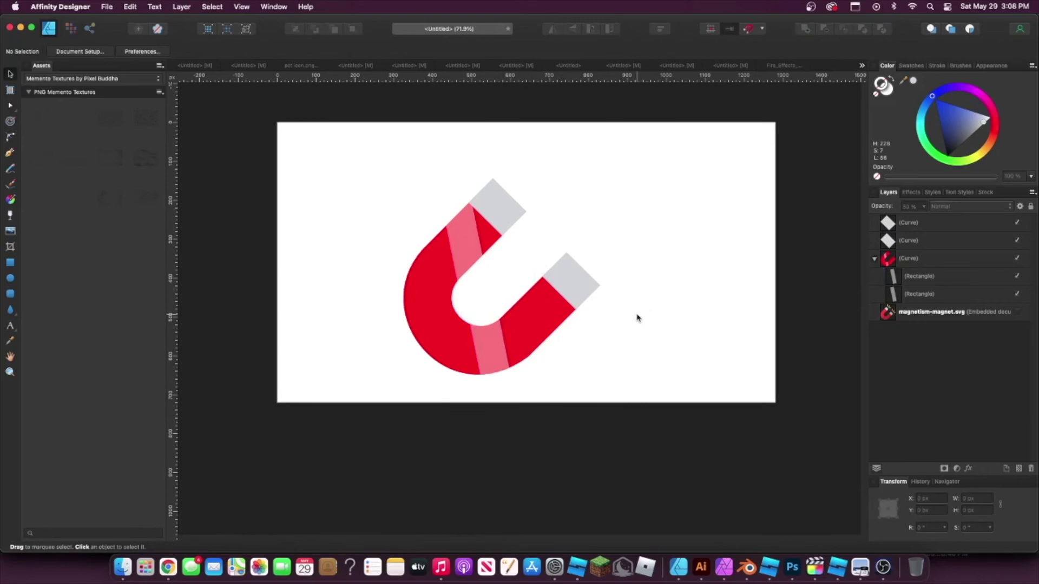
Duplicate both highlight rectangles together and move the copies across onto the magnet's lower arm.
{"action": "left_click", "coordinate": [472, 353]}
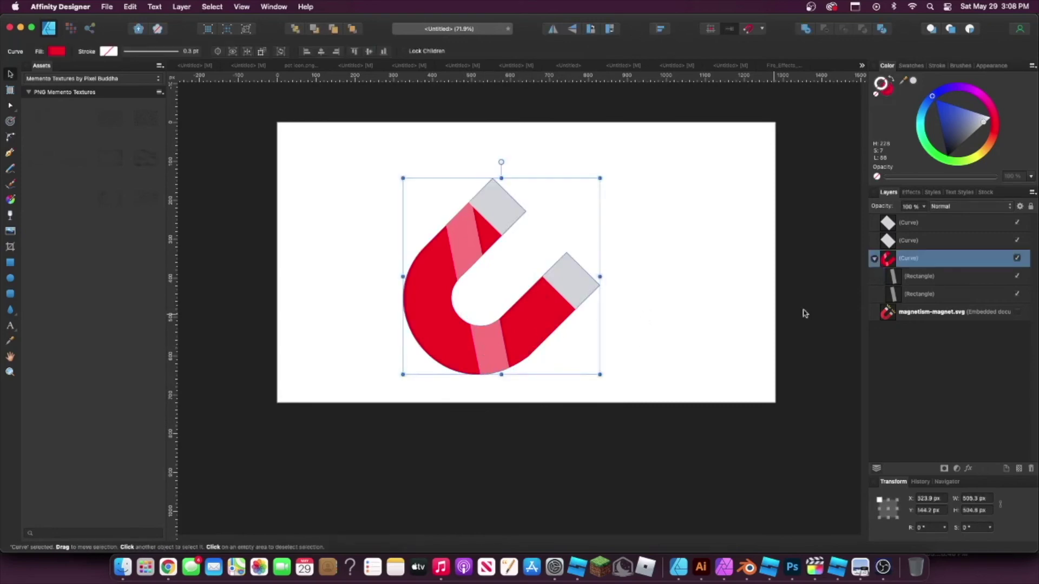
{"action": "left_click", "coordinate": [920, 294]}
{"action": "left_click", "coordinate": [920, 277], "text": "shift"}
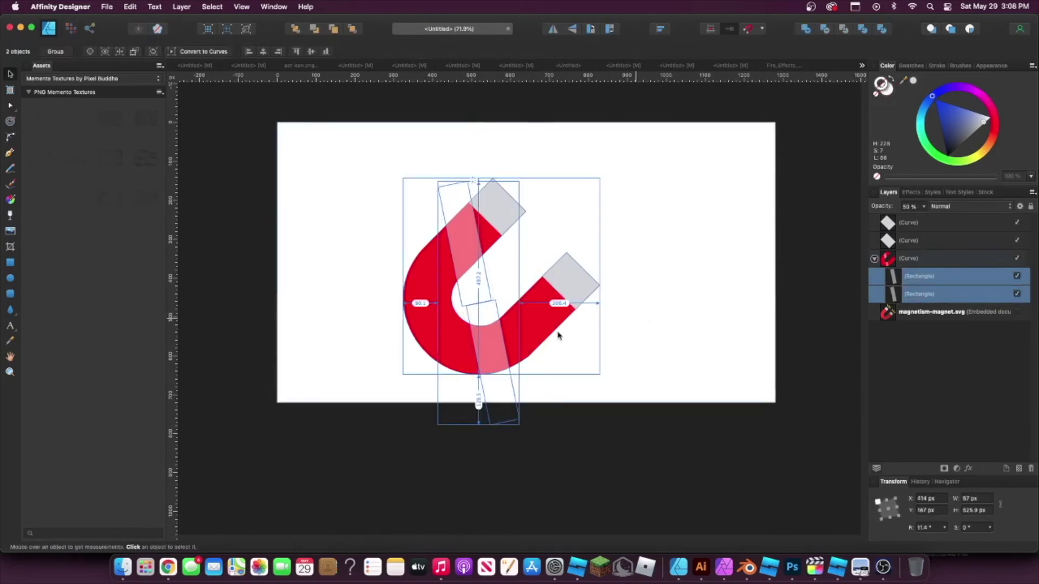
{"action": "key", "text": "super+j"}
{"action": "left_click_drag", "start_coordinate": [498, 353], "coordinate": [558, 335]}
{"action": "left_click", "coordinate": [812, 287]}
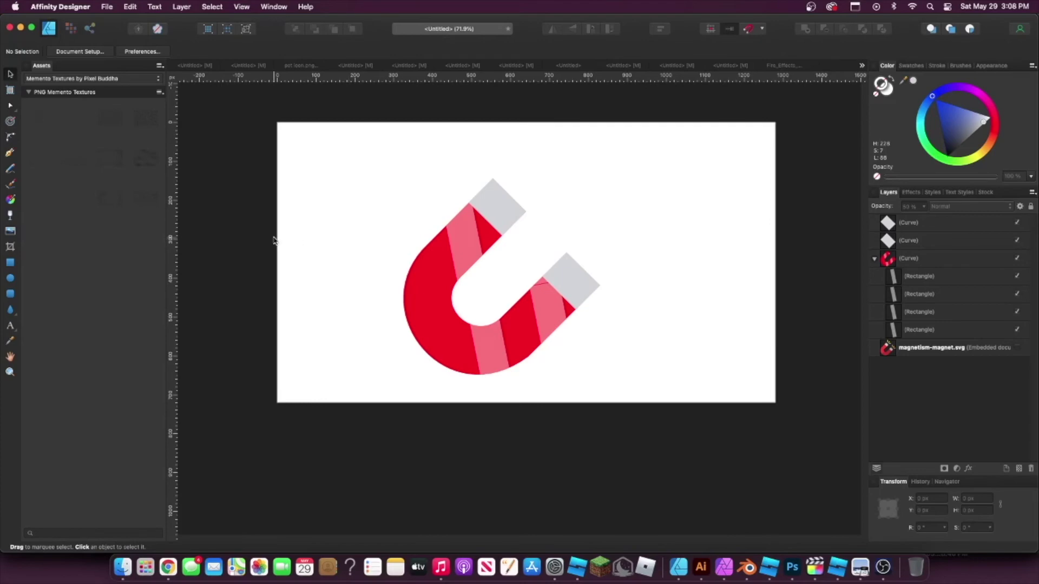
Draw a two-point curved path in the empty area beside the magnet with the Pen tool and reshape it with the Node tool.
{"action": "left_click", "coordinate": [10, 153]}
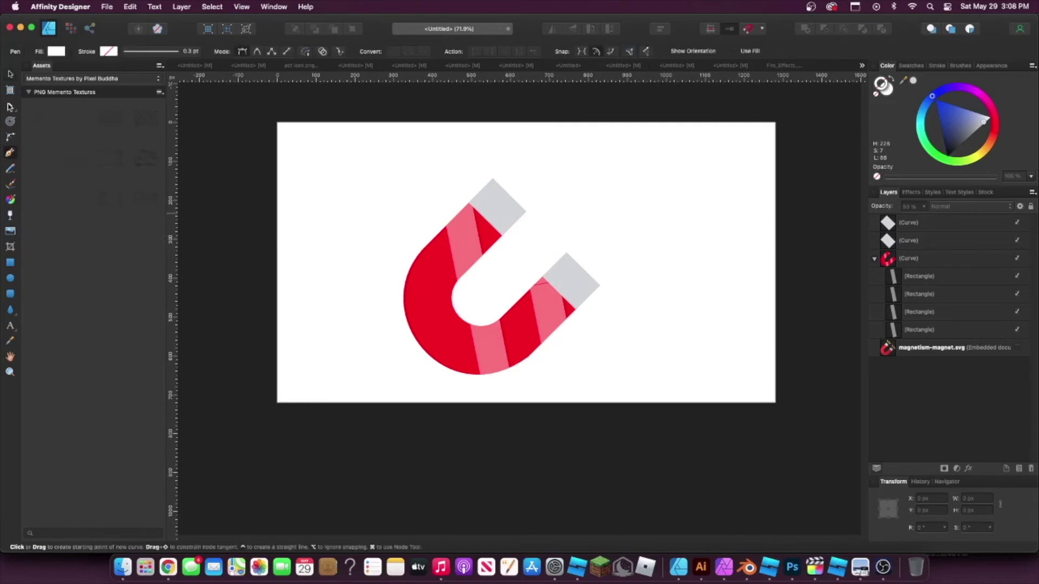
{"action": "left_click", "coordinate": [298, 151]}
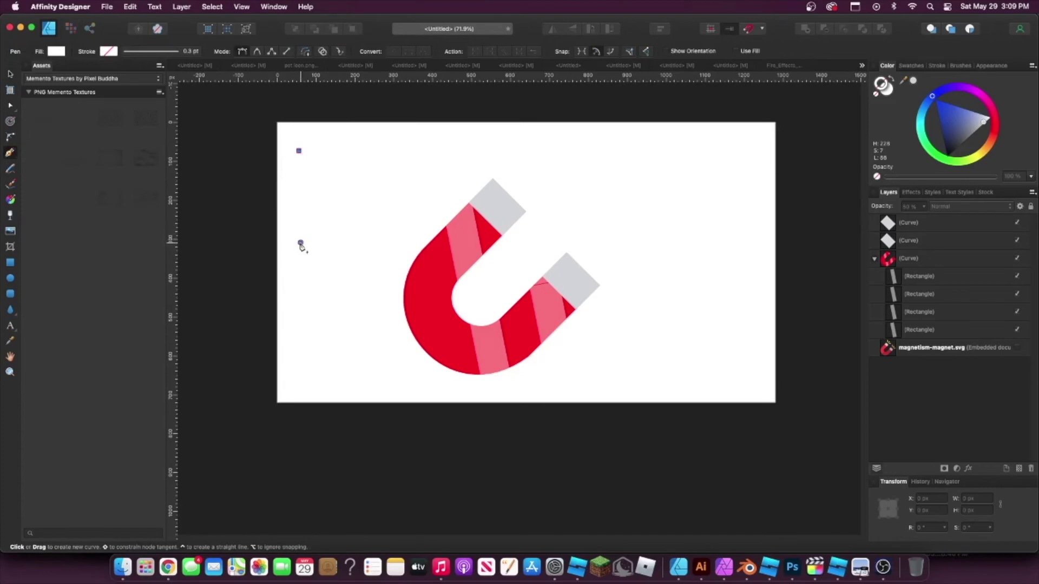
{"action": "left_click_drag", "start_coordinate": [301, 243], "coordinate": [354, 285]}
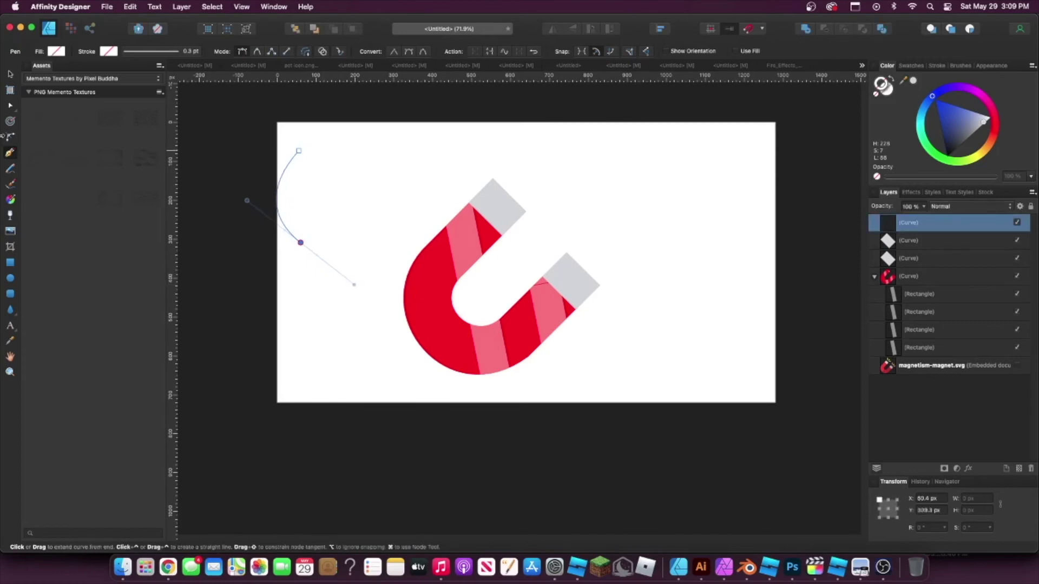
{"action": "left_click", "coordinate": [11, 107]}
{"action": "mouse_move", "coordinate": [280, 196]}
{"action": "left_mouse_down"}
{"action": "mouse_move", "coordinate": [294, 200]}
{"action": "mouse_move", "coordinate": [282, 198]}
{"action": "left_mouse_up"}
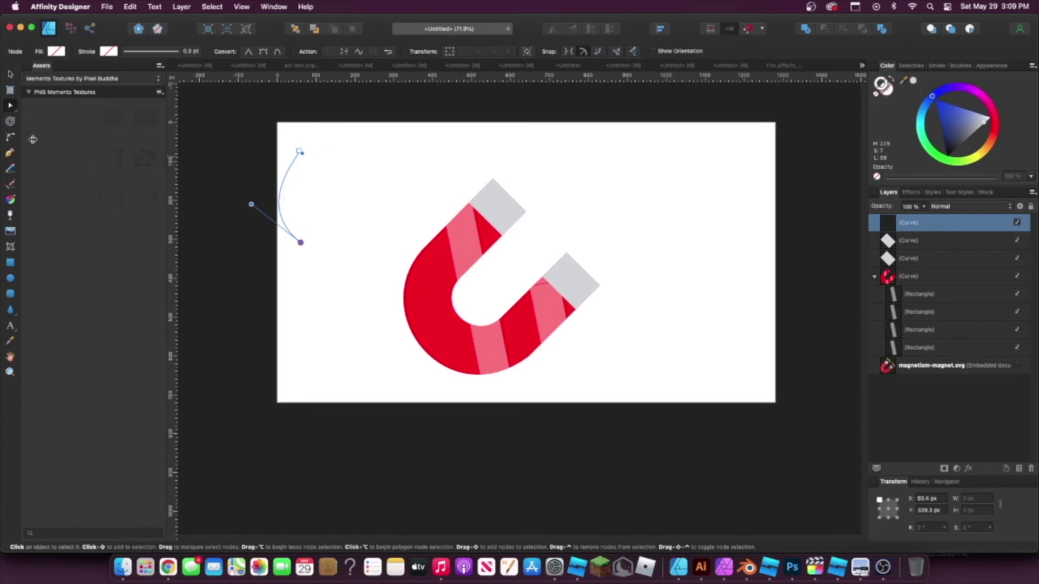
Extend the curved path to the upper grey tip's top corner, and undo the whole path.
{"action": "left_click", "coordinate": [9, 153]}
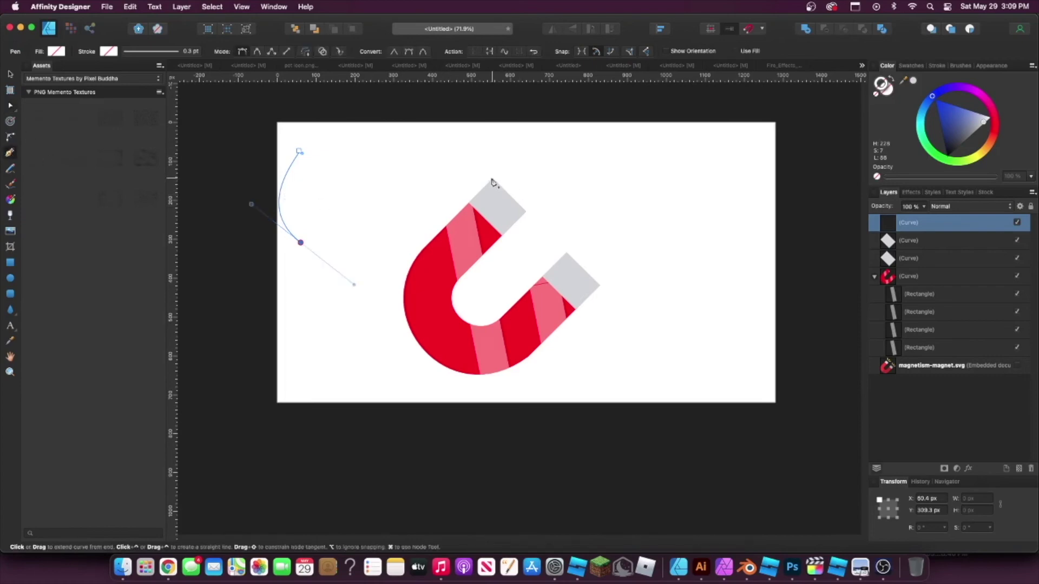
{"action": "left_click", "coordinate": [493, 180]}
{"action": "key", "text": "super+z"}
{"action": "key", "text": "super+z"}
{"action": "key", "text": "super+z"}
{"action": "key", "text": "super+z"}
Trace the magnet's outer edge from the upper tip's top corner around the bend with the Pen tool, adjust the end node's handle, and deselect the path.
{"action": "left_click", "coordinate": [492, 177]}
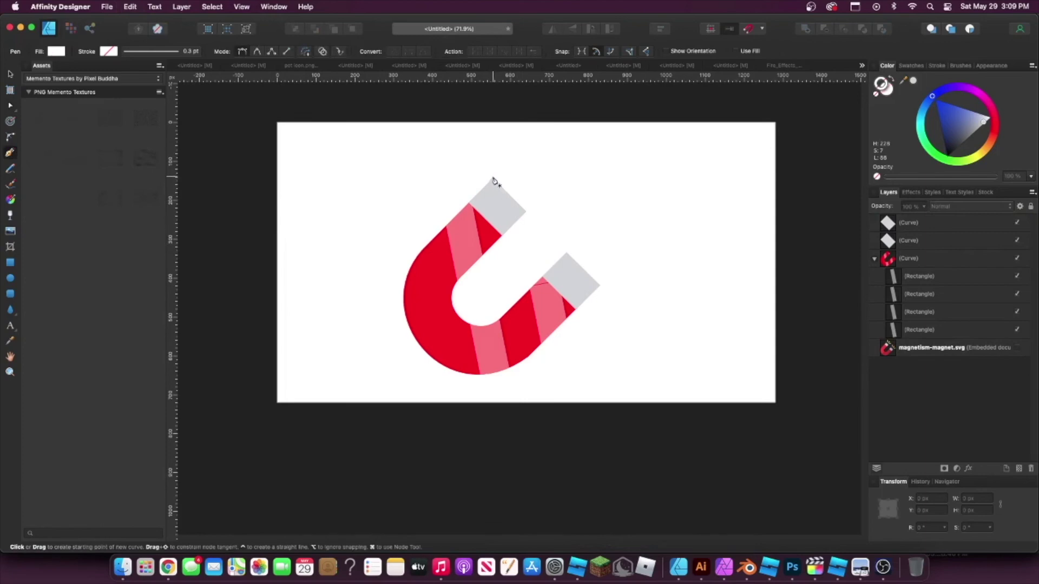
{"action": "left_click", "coordinate": [428, 244]}
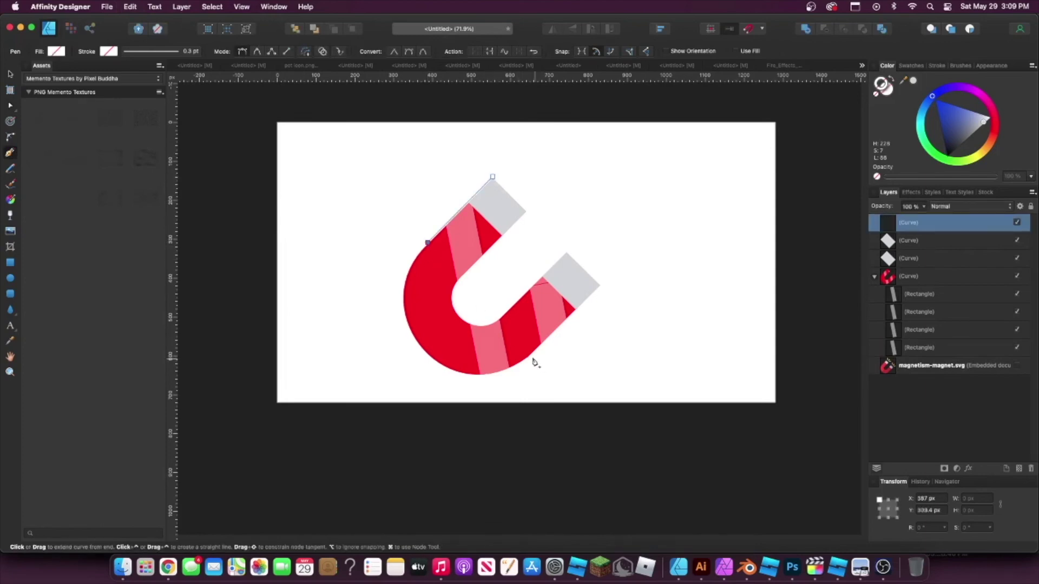
{"action": "left_click_drag", "start_coordinate": [529, 356], "coordinate": [711, 300]}
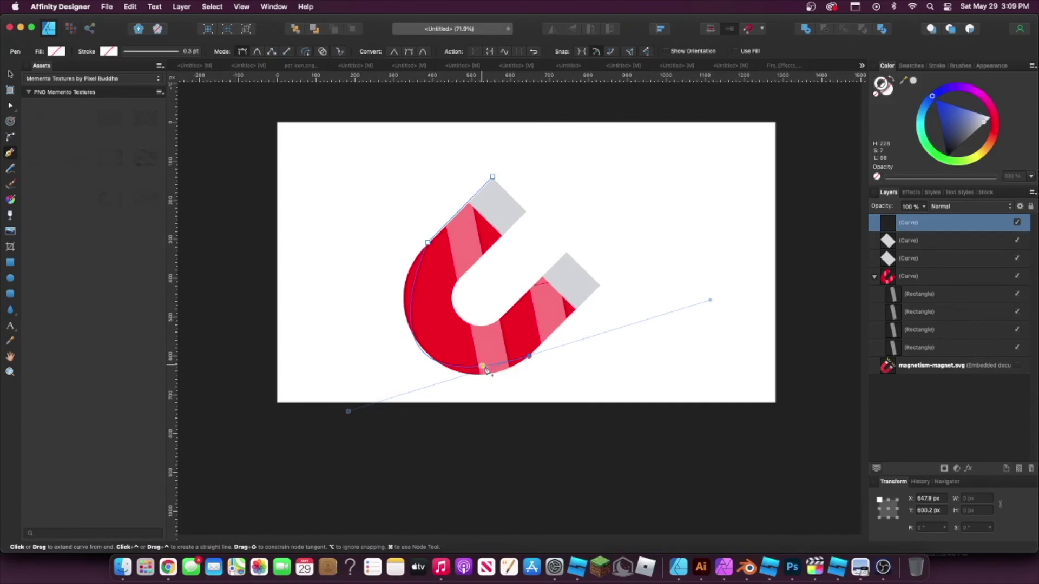
{"action": "left_click", "coordinate": [10, 106]}
{"action": "left_click_drag", "start_coordinate": [349, 412], "coordinate": [420, 441]}
{"action": "left_click", "coordinate": [591, 316]}
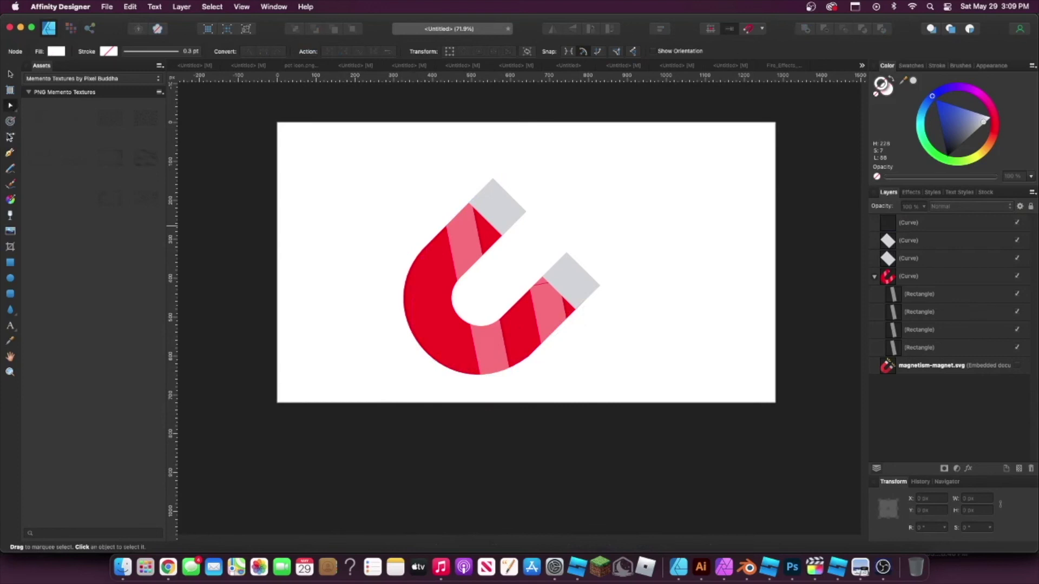
Draw an open six-node path mixing smooth and sharp nodes in the empty area right of the magnet with the Pen tool, and deselect it.
{"action": "left_click", "coordinate": [9, 155]}
{"action": "left_click", "coordinate": [542, 169]}
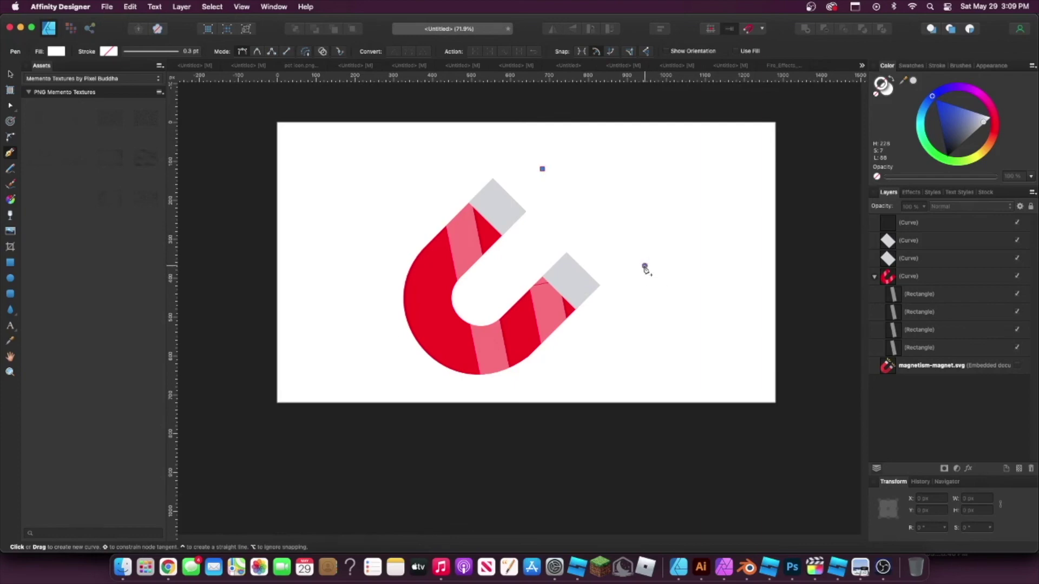
{"action": "left_click_drag", "start_coordinate": [644, 266], "coordinate": [613, 398]}
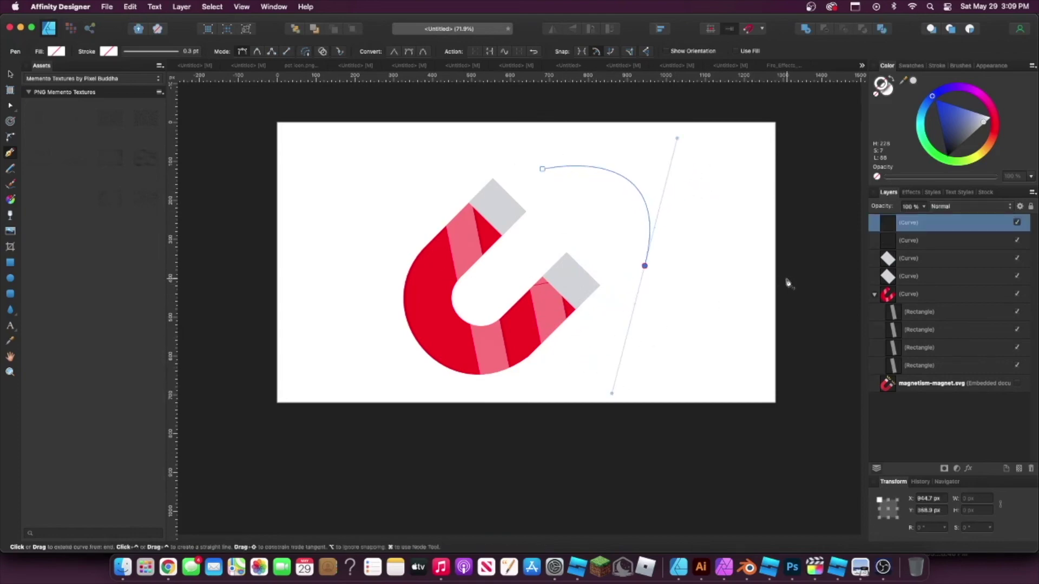
{"action": "left_click", "coordinate": [721, 205]}
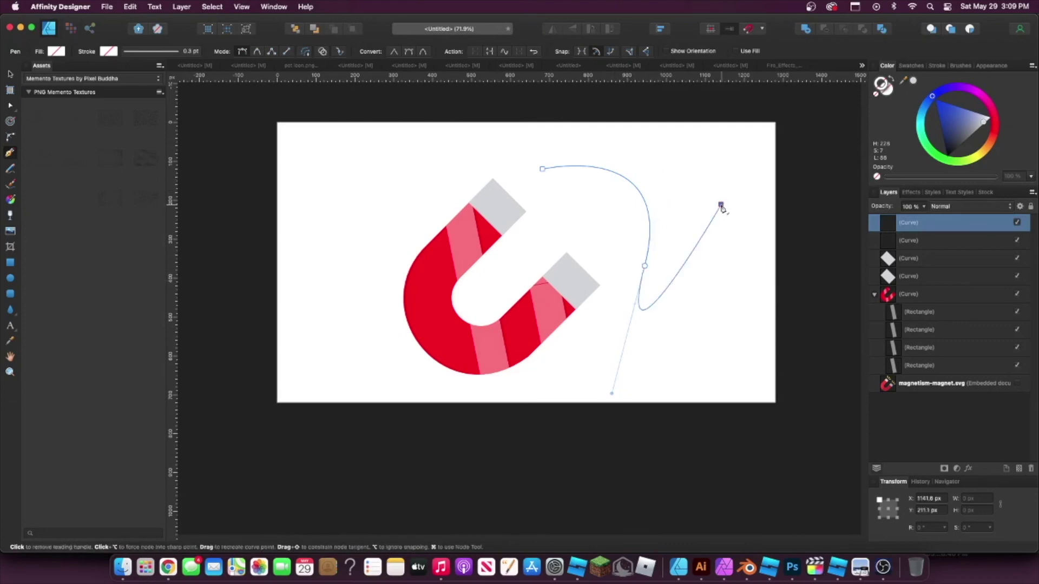
{"action": "left_click_drag", "start_coordinate": [713, 303], "coordinate": [606, 397]}
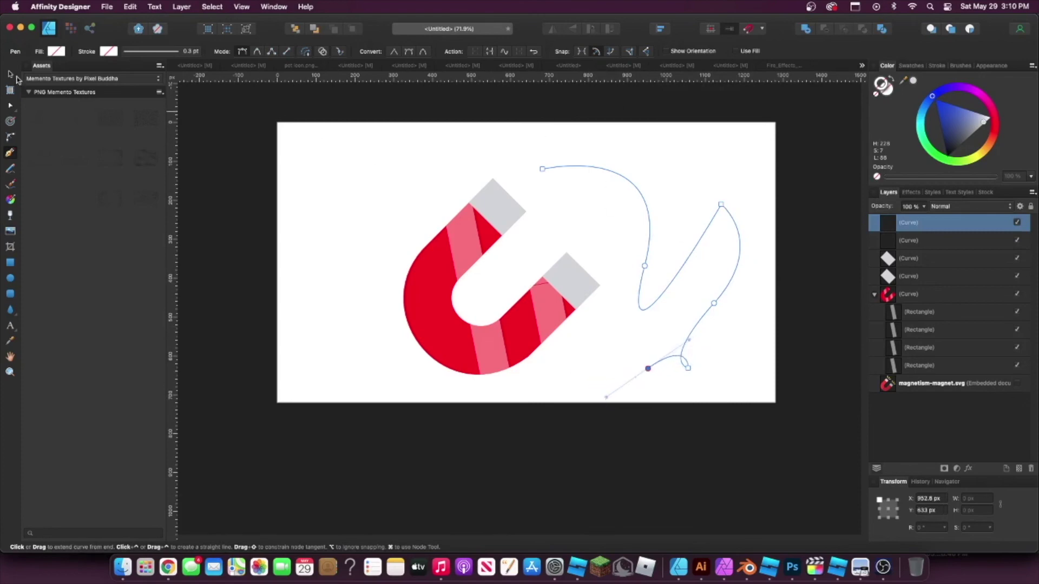
{"action": "left_click", "coordinate": [11, 74]}
{"action": "left_click", "coordinate": [251, 212]}
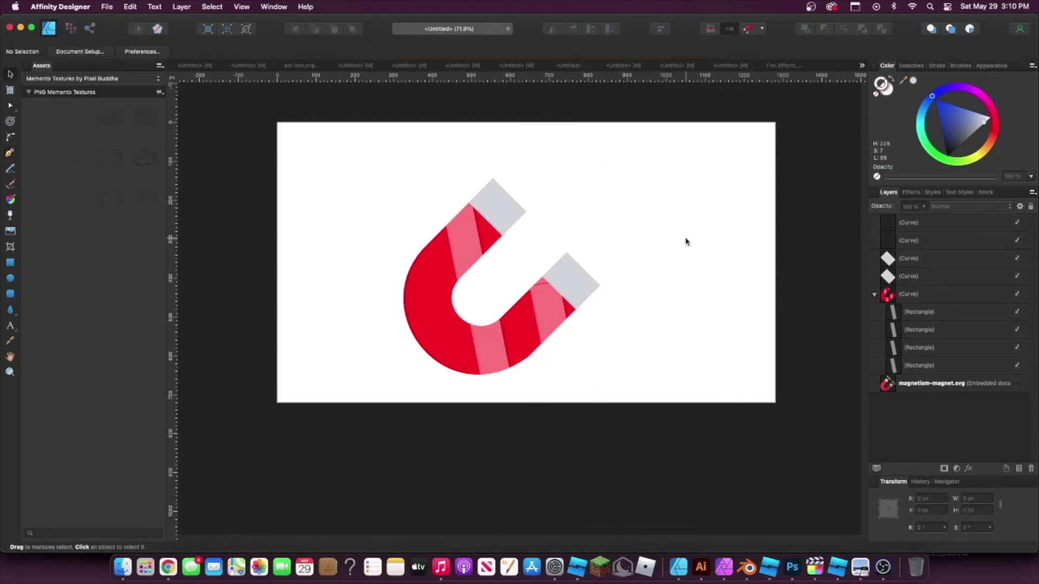